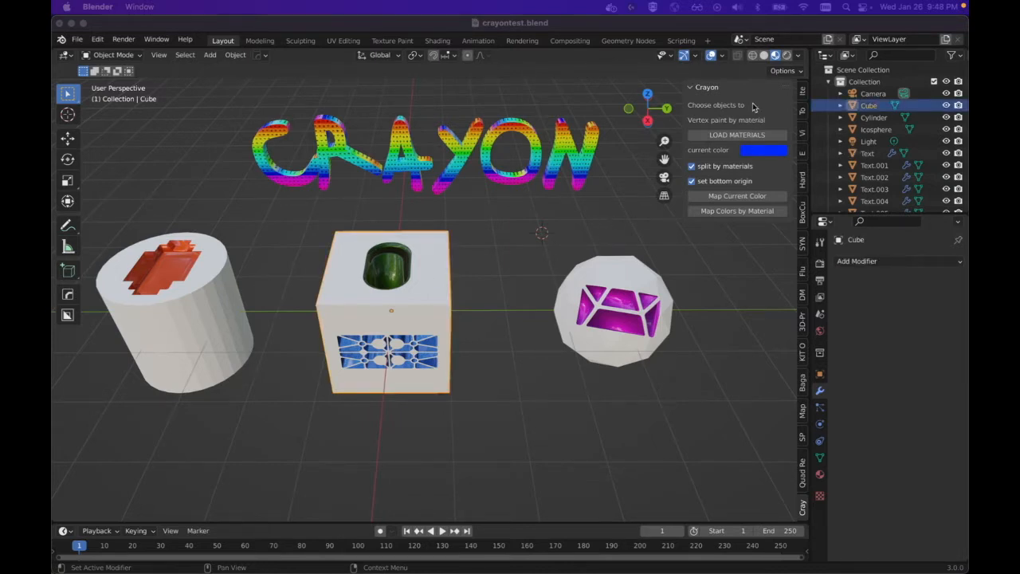
Show the scene in solid shading and switch the cube to Vertex Paint with a blue brush color.
click(763, 56)
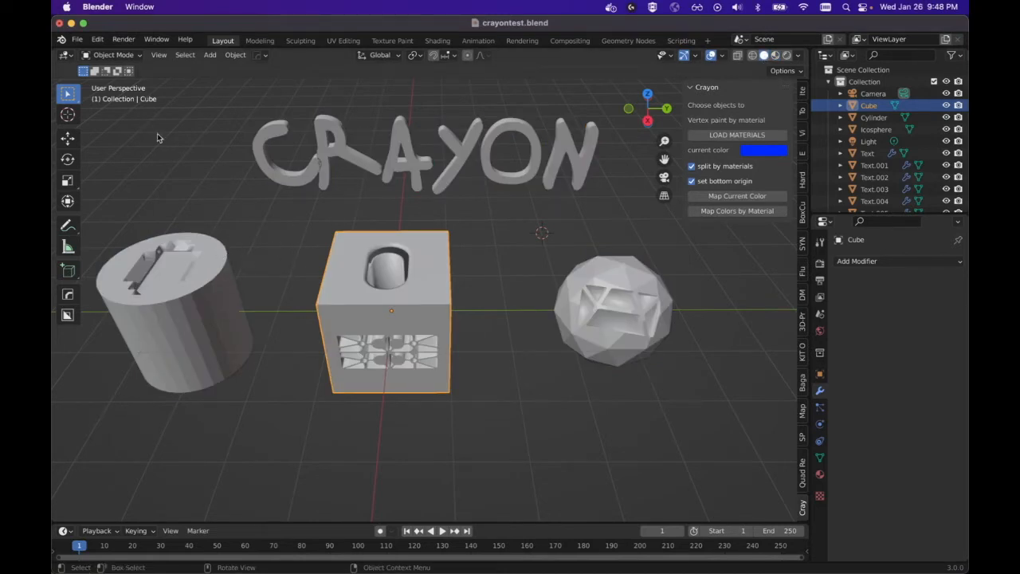
click(132, 55)
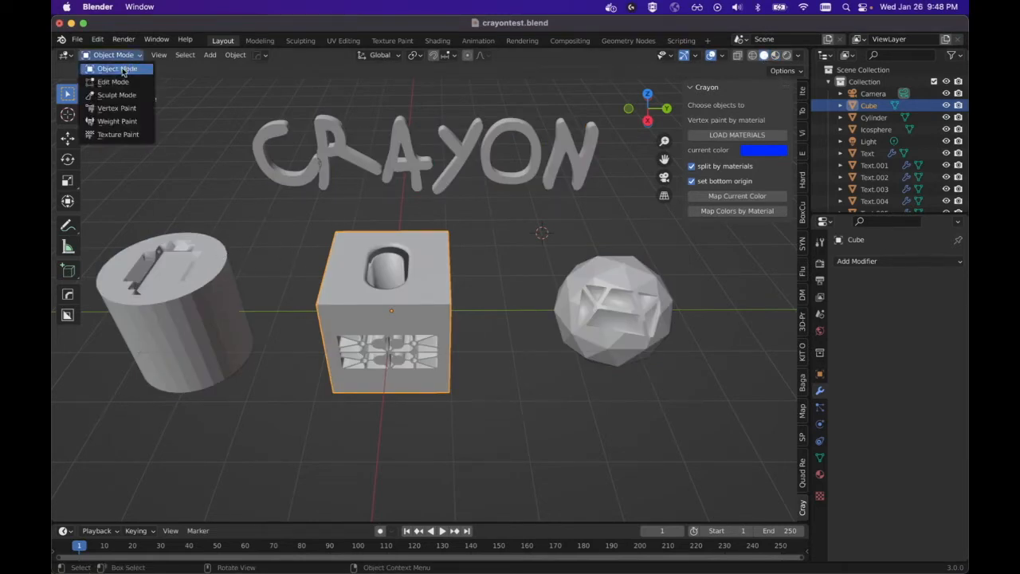
click(121, 108)
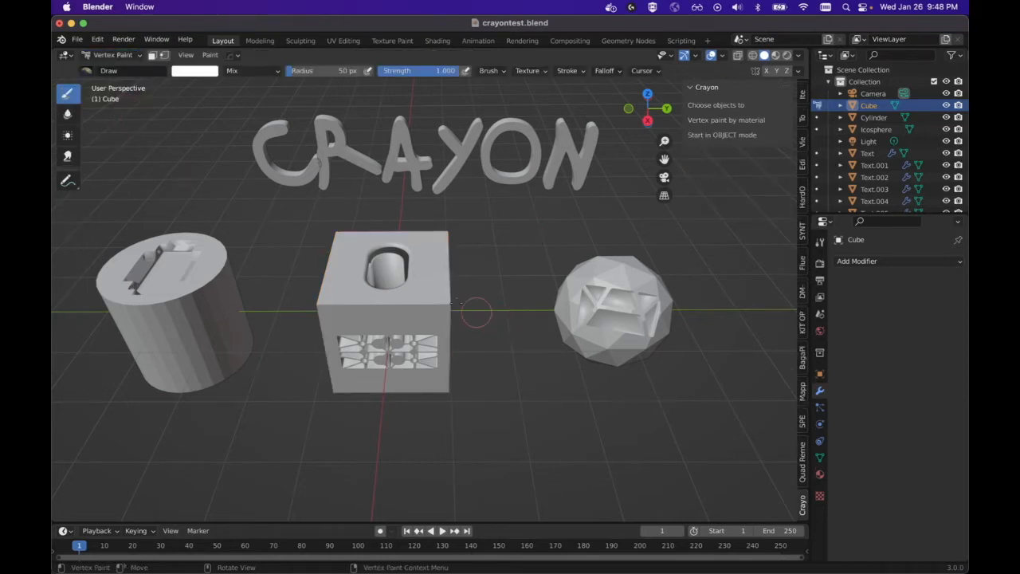
click(207, 72)
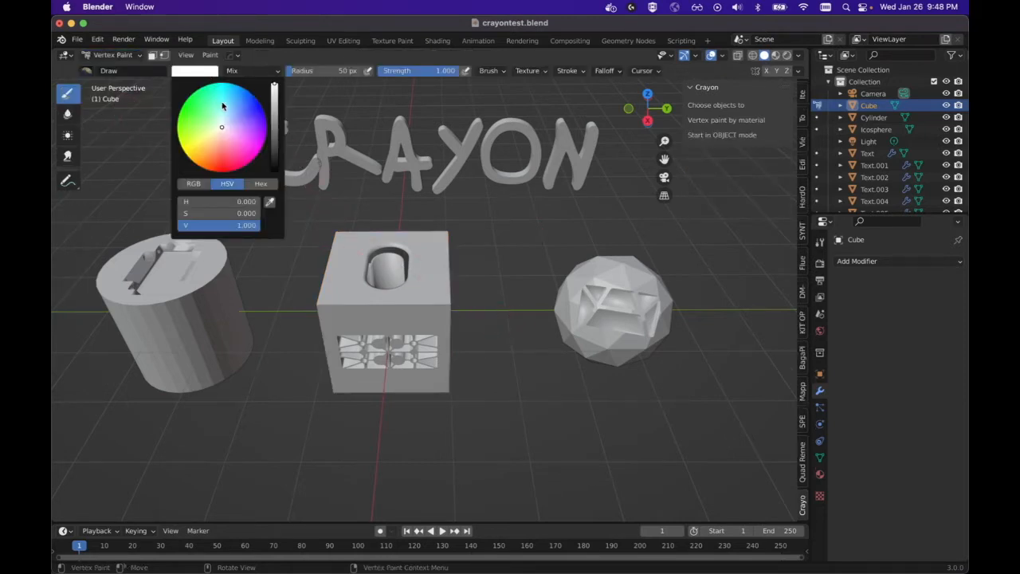
click(220, 102)
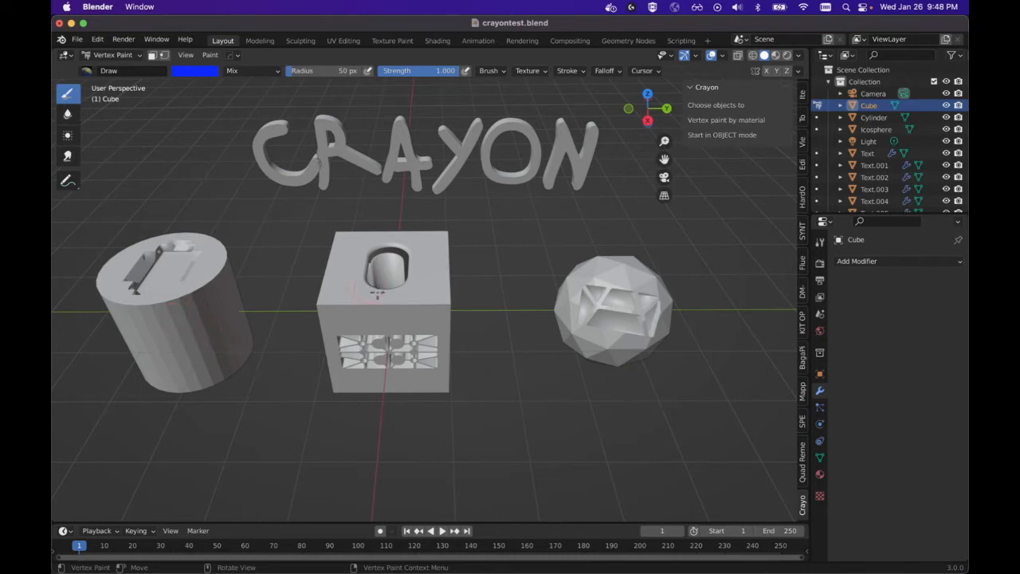
Paint blue strokes over the cube's upper and front faces, and return to Object Mode.
drag(378, 293, 430, 295)
mouse_move(458, 326)
mouse_down()
mouse_move(375, 367)
mouse_move(362, 327)
mouse_move(390, 344)
mouse_move(356, 368)
mouse_move(398, 363)
mouse_move(444, 387)
mouse_move(388, 378)
mouse_move(471, 365)
mouse_move(406, 276)
mouse_move(355, 296)
mouse_move(351, 306)
mouse_move(392, 294)
mouse_move(370, 320)
mouse_up()
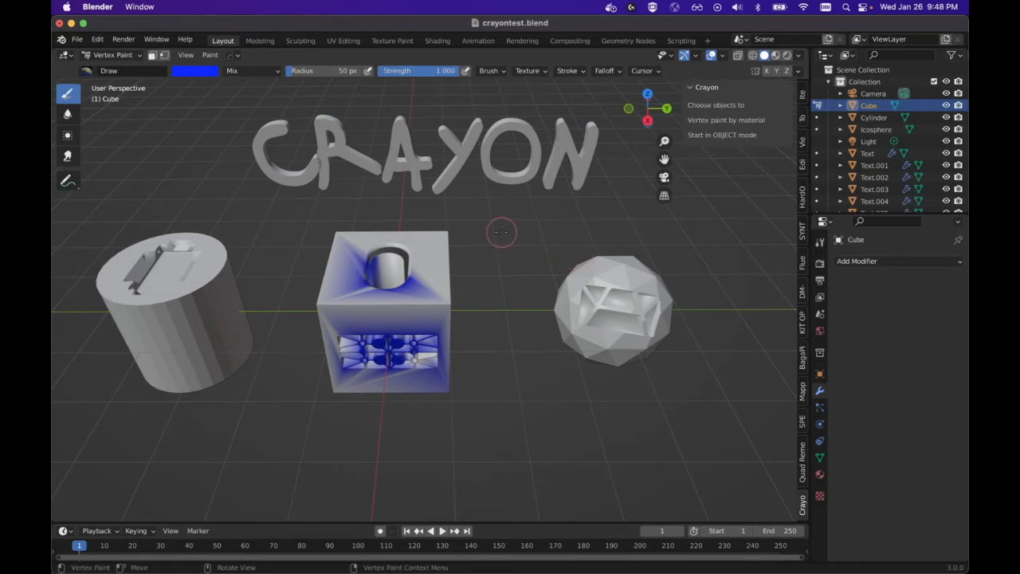
click(132, 60)
click(111, 67)
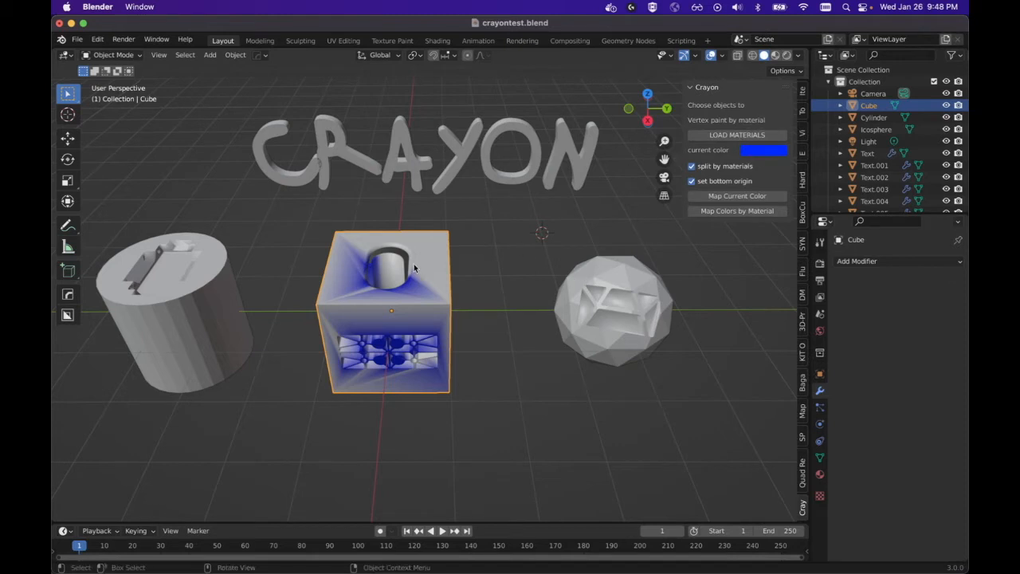
Set the Crayon current color to magenta and map it onto the cube, cylinder and icosphere.
click(764, 150)
drag(797, 178, 823, 228)
click(737, 195)
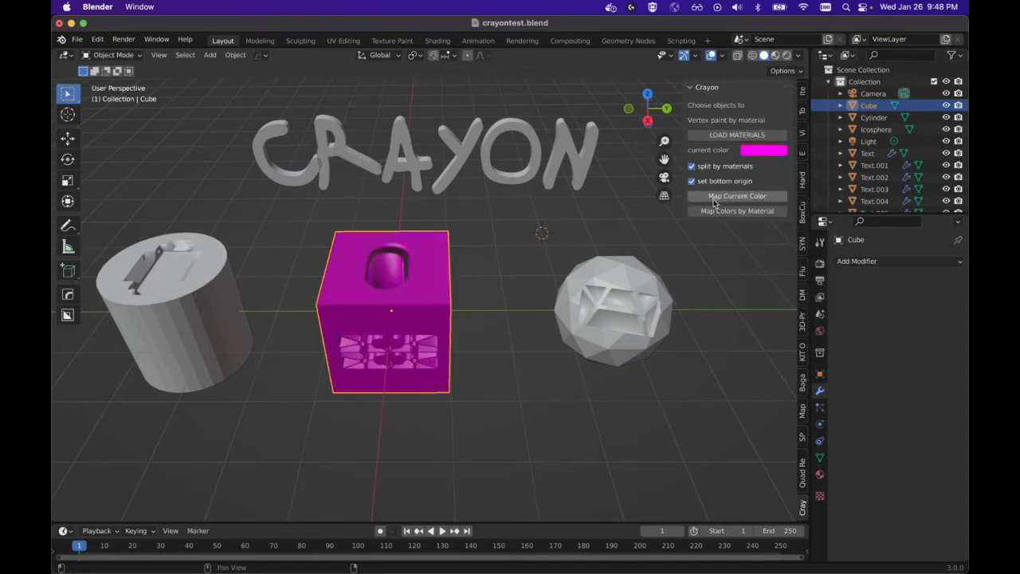
click(518, 312)
drag(135, 247, 622, 345)
click(737, 196)
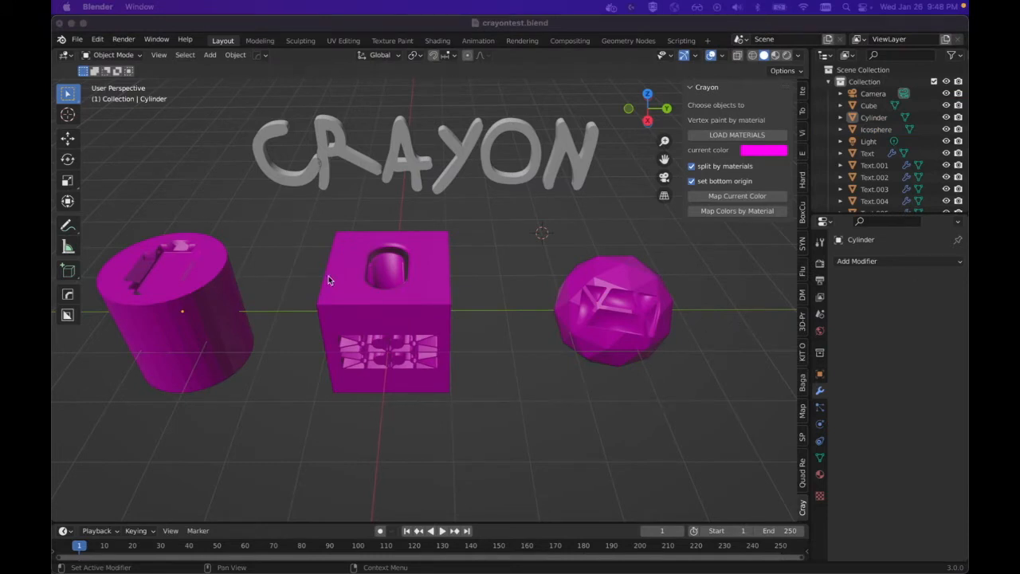
Map the current magenta color onto the letter C and a blue color onto the letter Y.
click(305, 177)
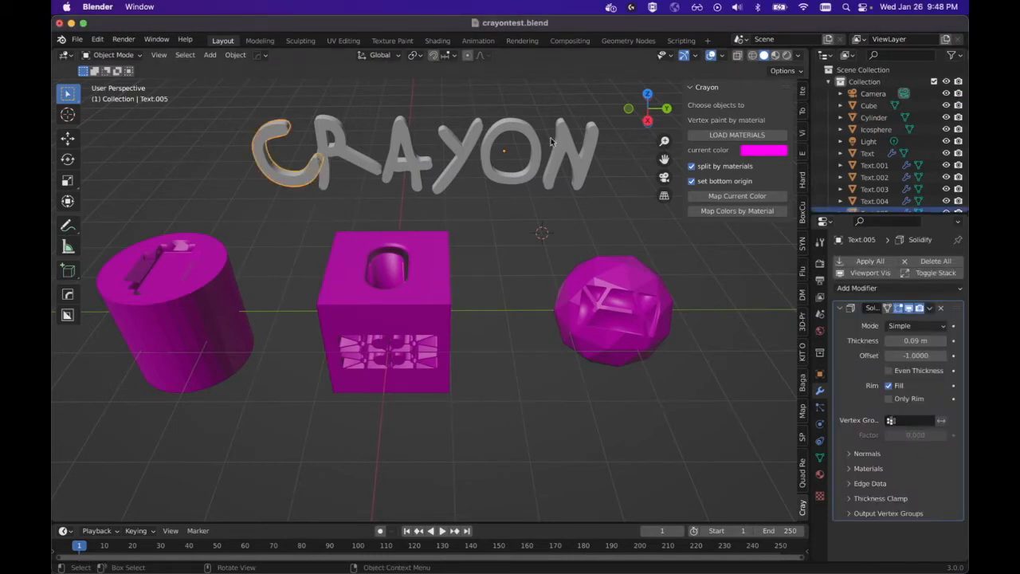
click(737, 196)
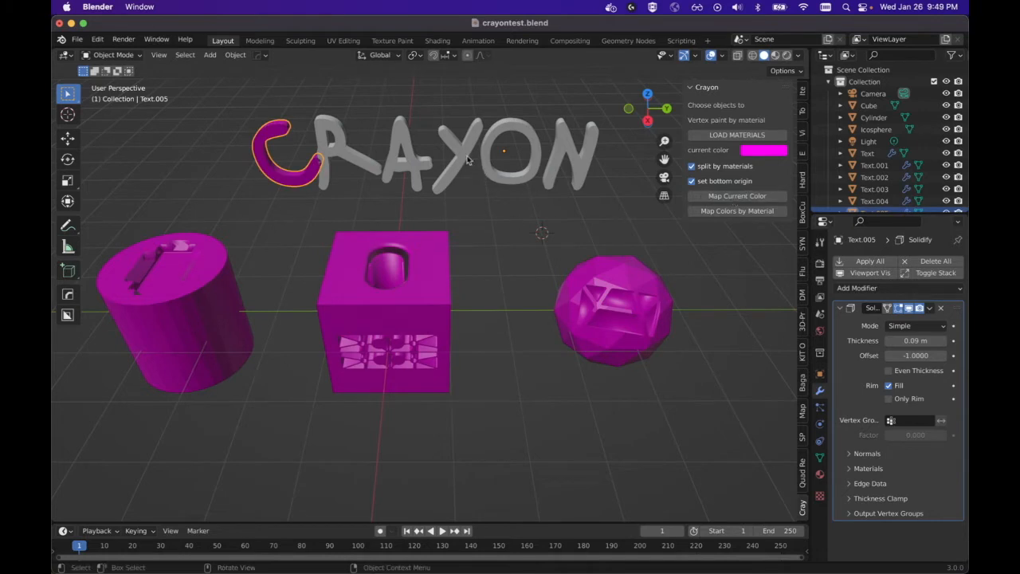
click(468, 159)
click(753, 152)
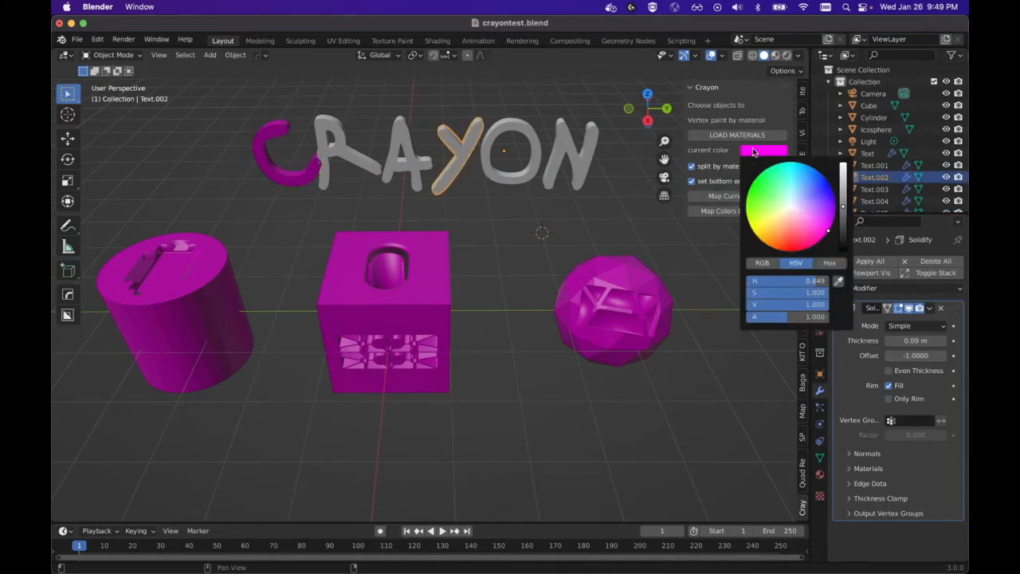
drag(821, 178, 828, 183)
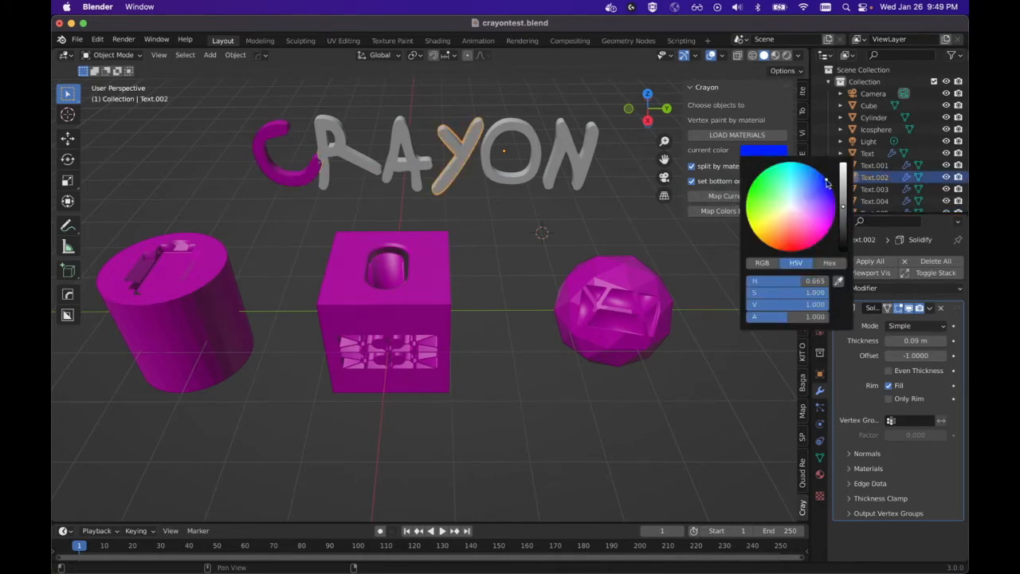
click(715, 196)
Map a magenta color onto the letter N and a green color onto the letter A.
click(552, 180)
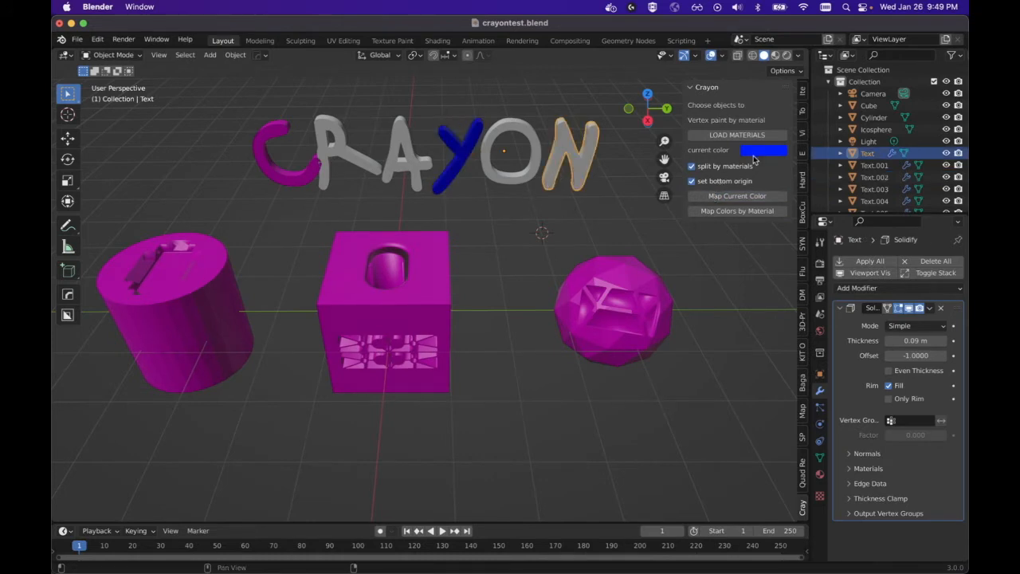
click(754, 152)
click(828, 226)
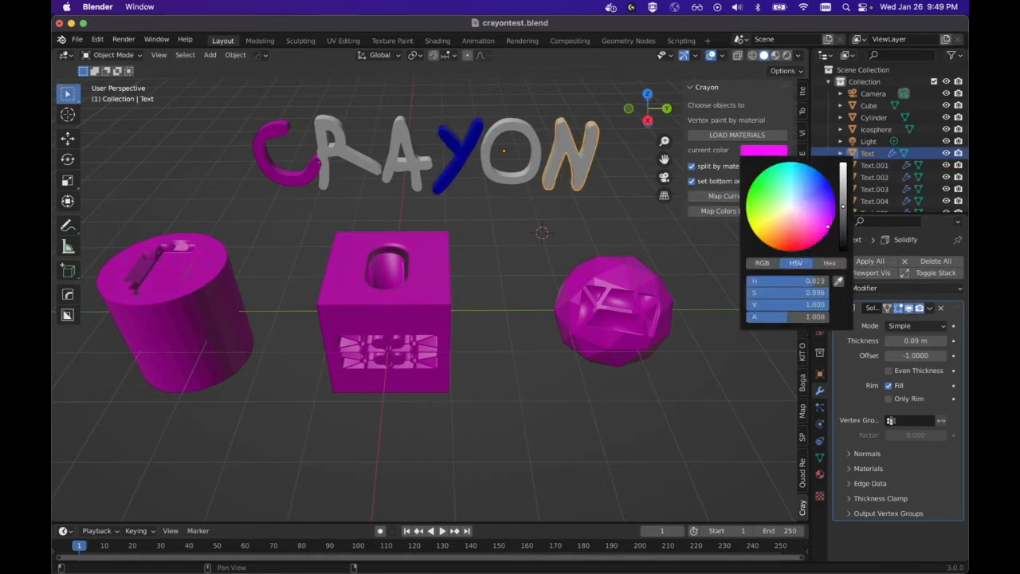
click(717, 197)
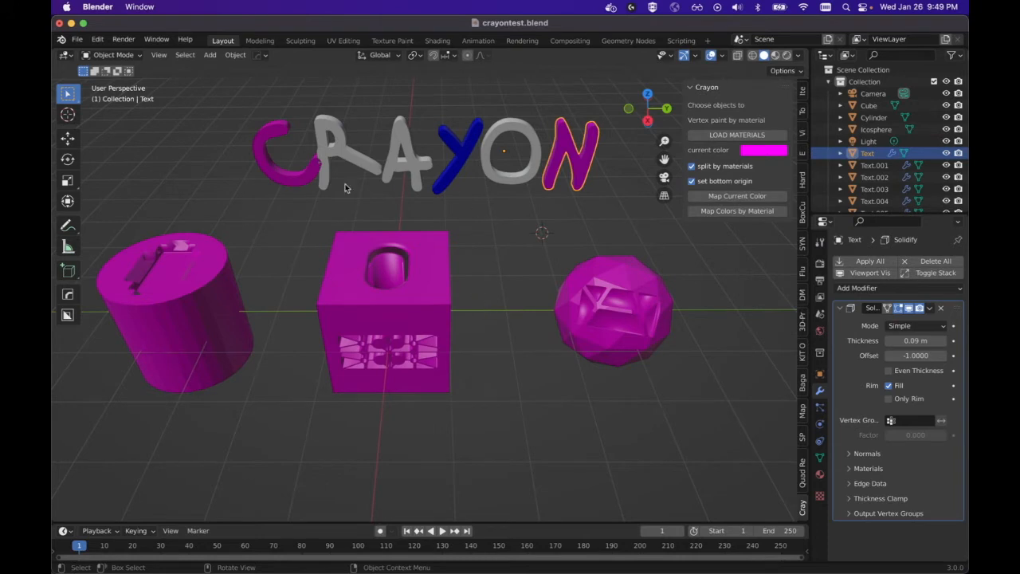
click(388, 173)
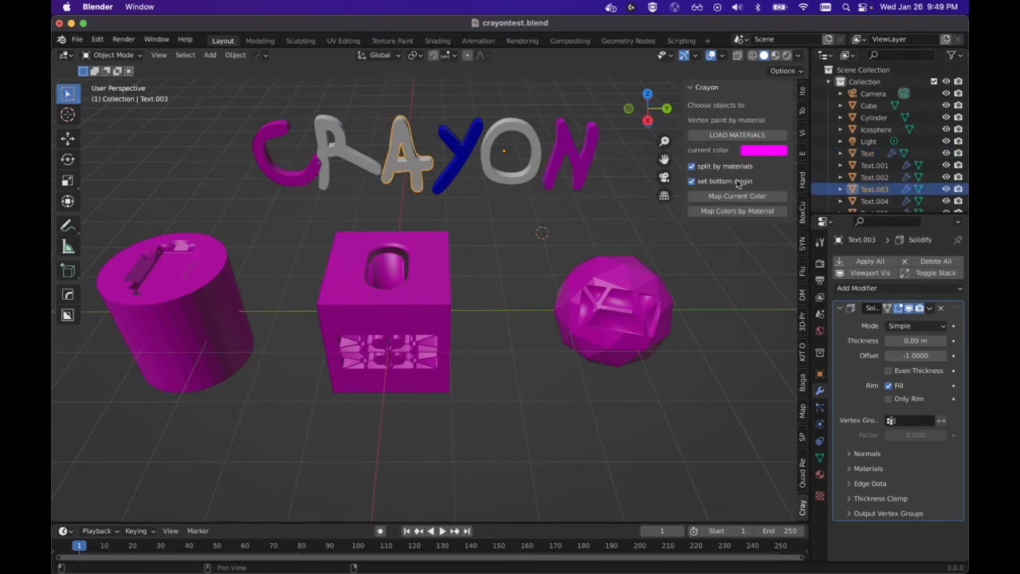
click(757, 152)
click(777, 189)
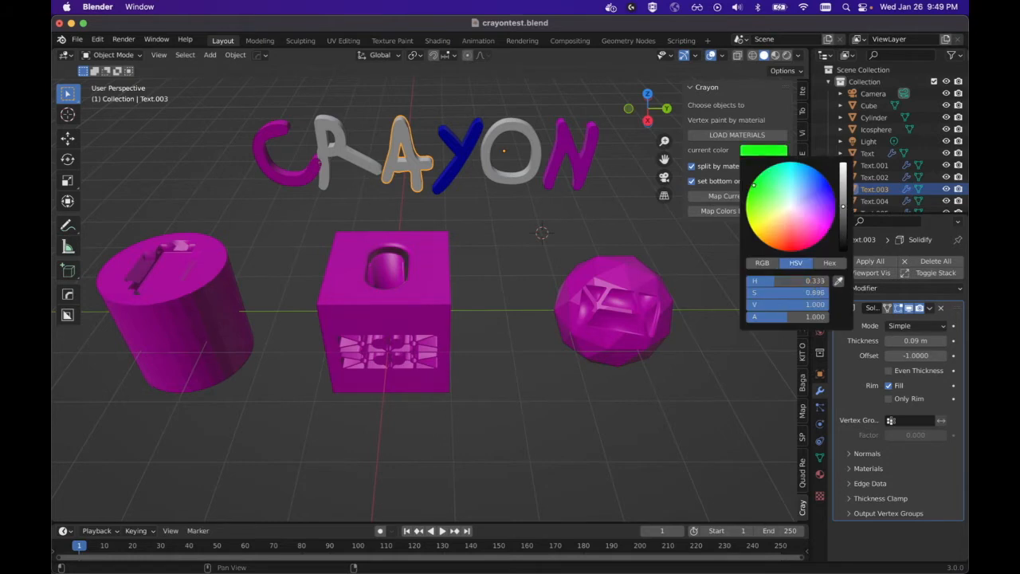
click(722, 198)
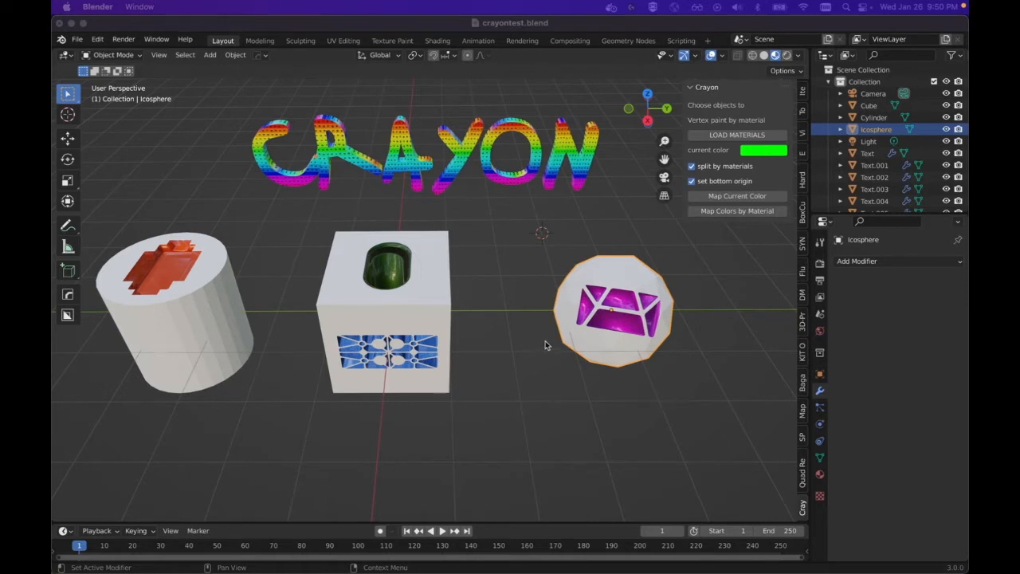
Box-select the cube's front faces in Edit Mode with face selection and try moving them.
click(442, 321)
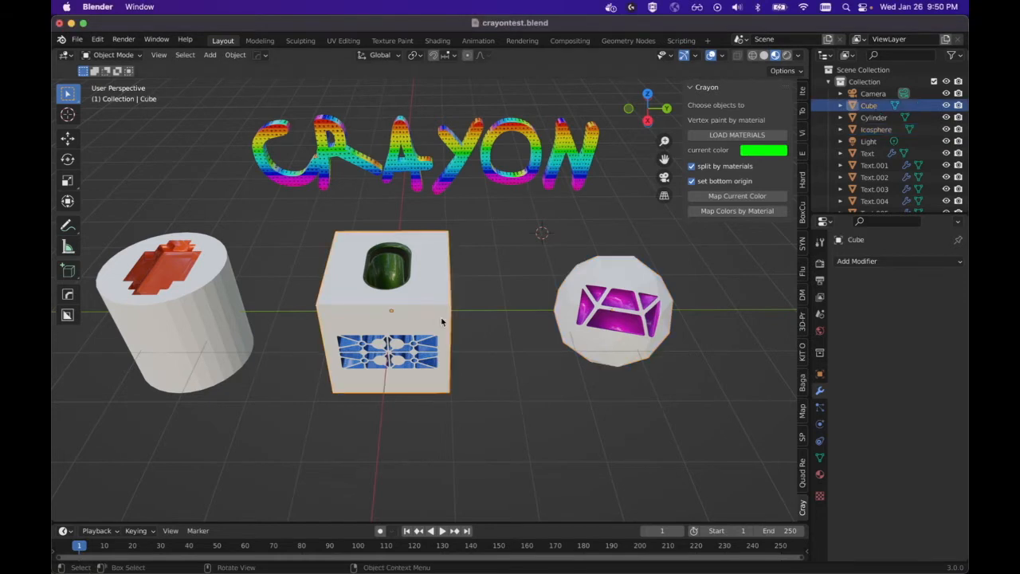
key(Tab)
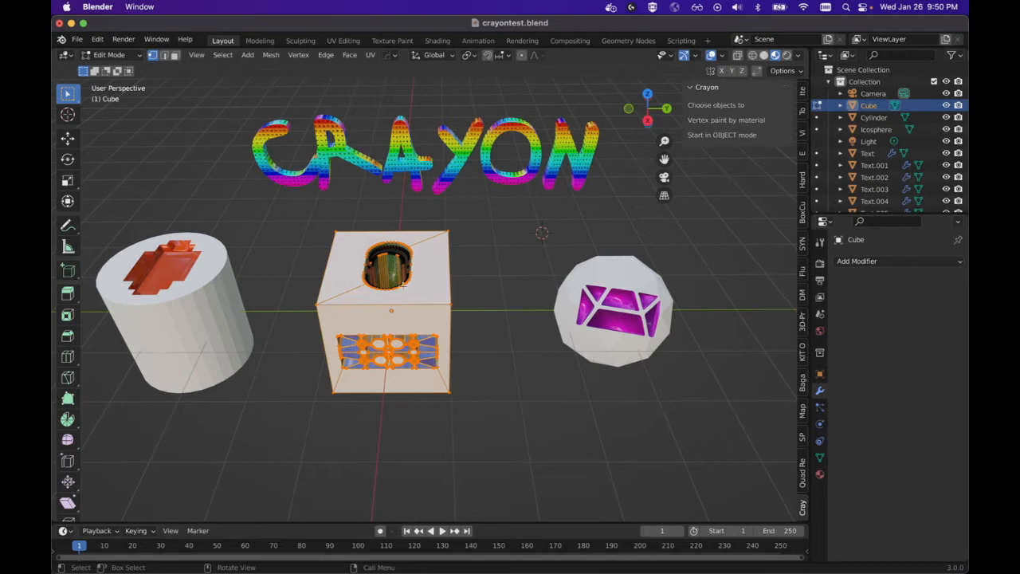
middle_drag(490, 330, 496, 307)
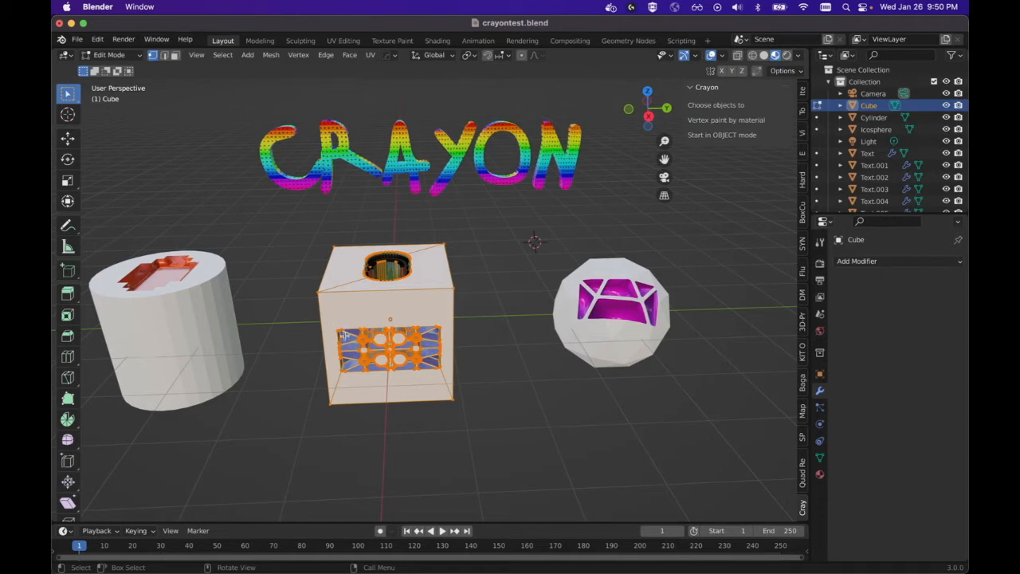
key(3)
key(b)
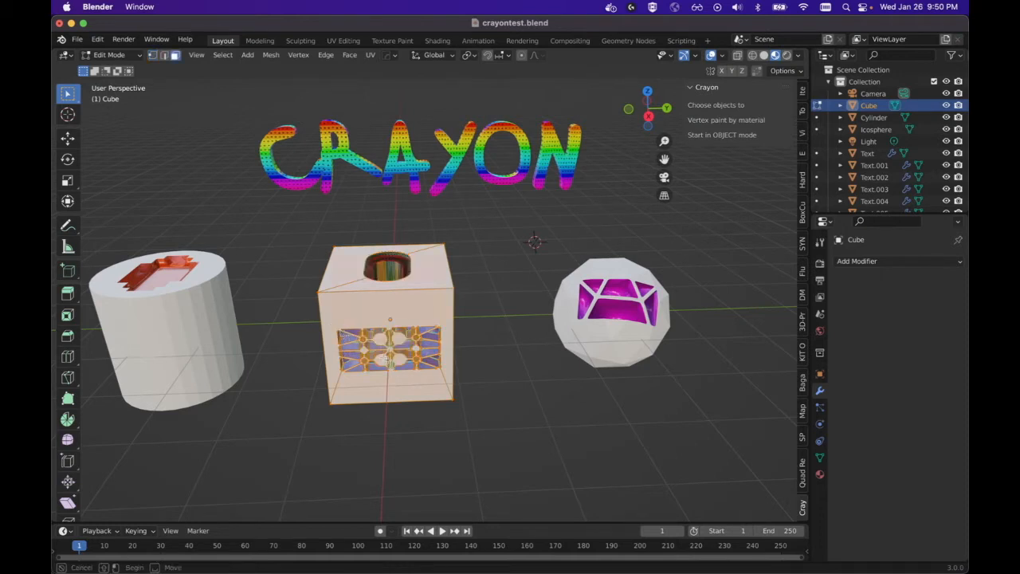
click(401, 371)
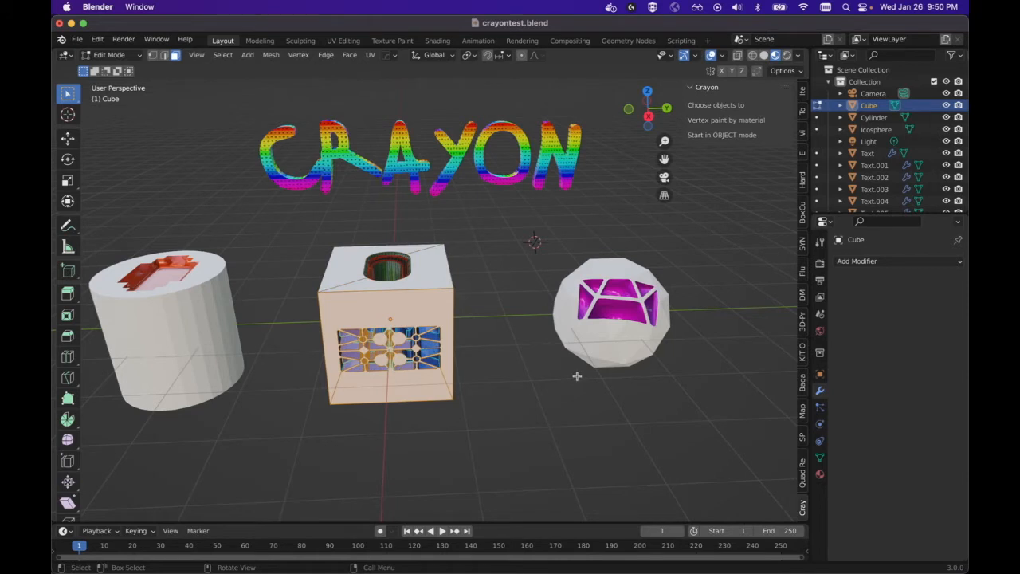
key(g)
right_click(561, 353)
Reselect faces within the cube's front pattern, try moving them sideways, cancel the move and return to Object Mode.
click(560, 390)
drag(383, 342, 414, 358)
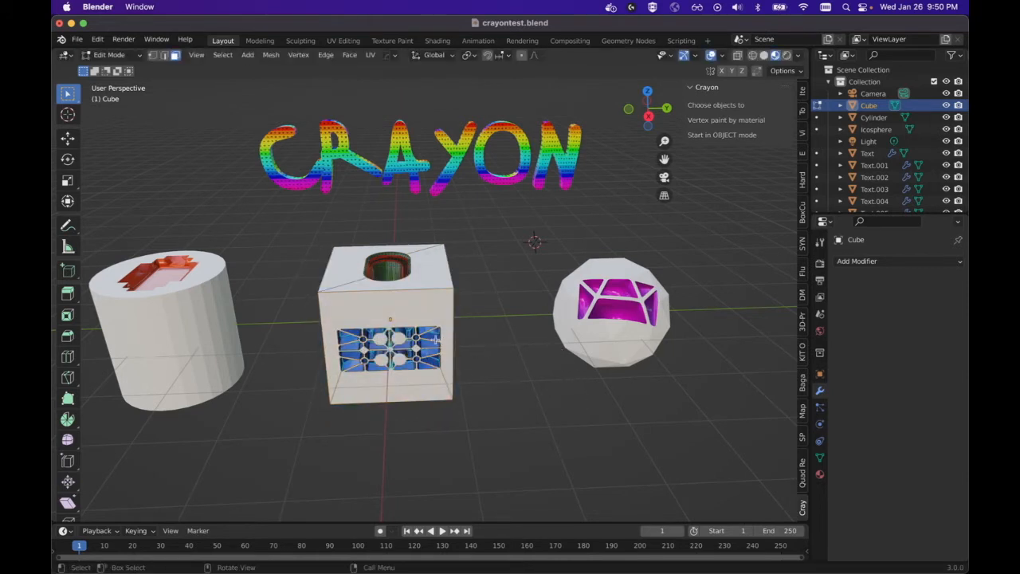
key(g)
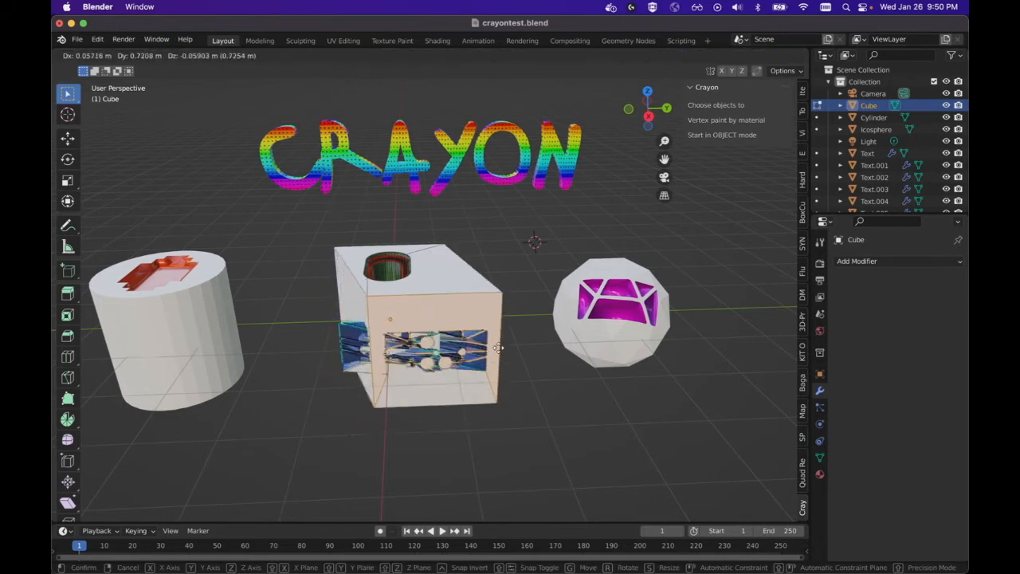
right_click(543, 401)
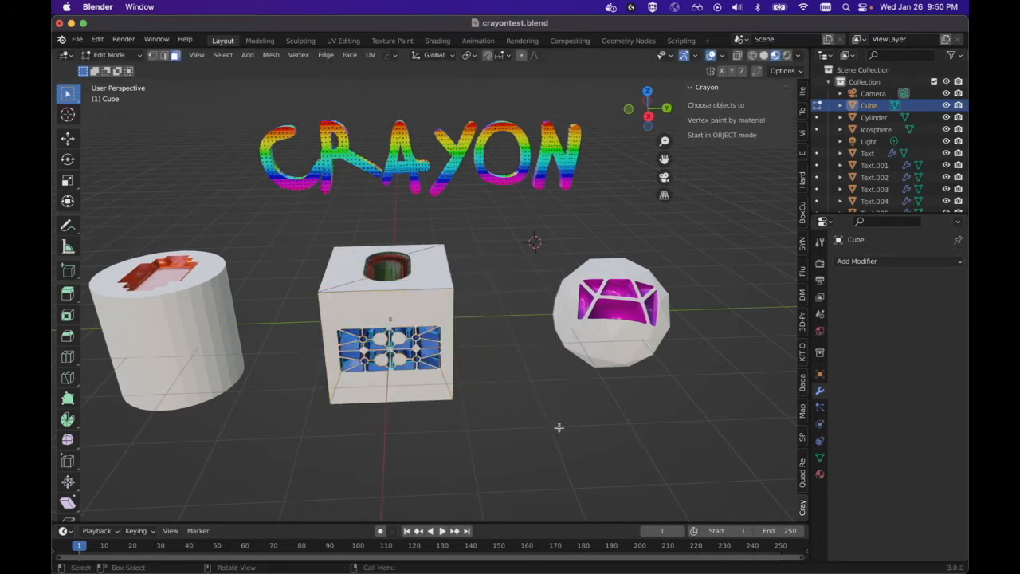
key(Tab)
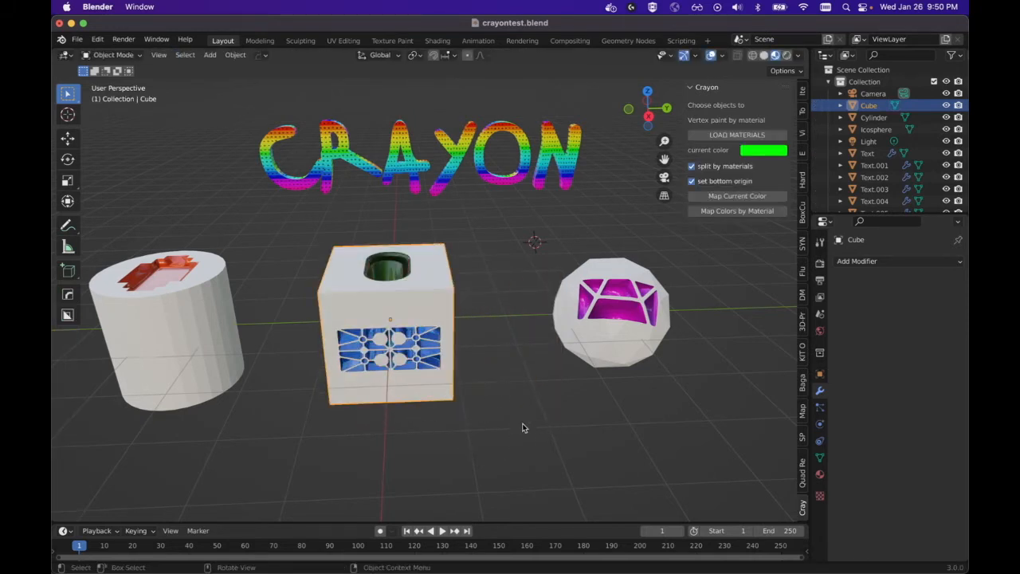
Select the cylinder, cube and icosphere together and load their materials into the Crayon add-on.
mouse_move(517, 275)
middle_down()
mouse_move(534, 267)
mouse_move(509, 281)
middle_up()
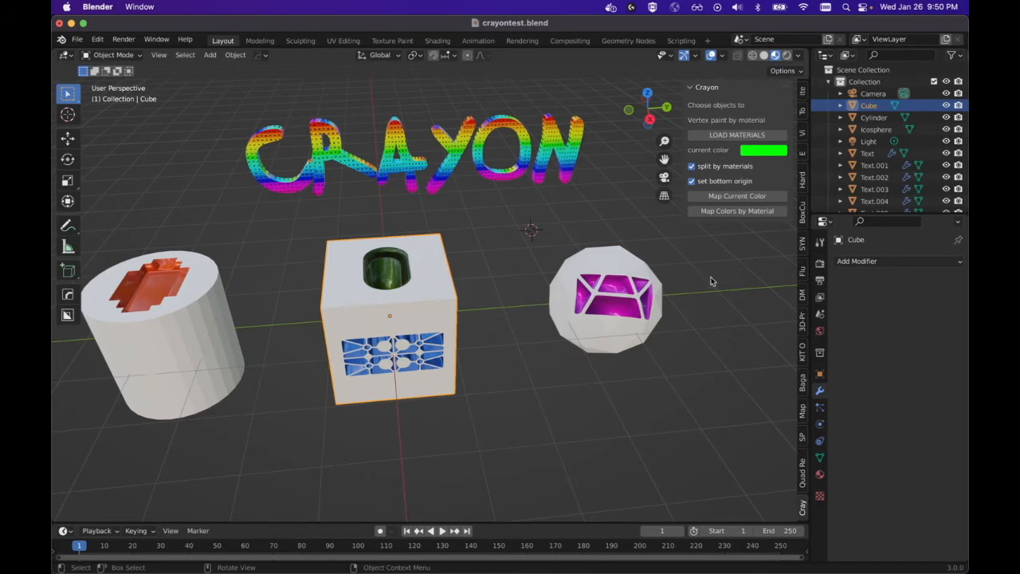
drag(146, 241, 621, 373)
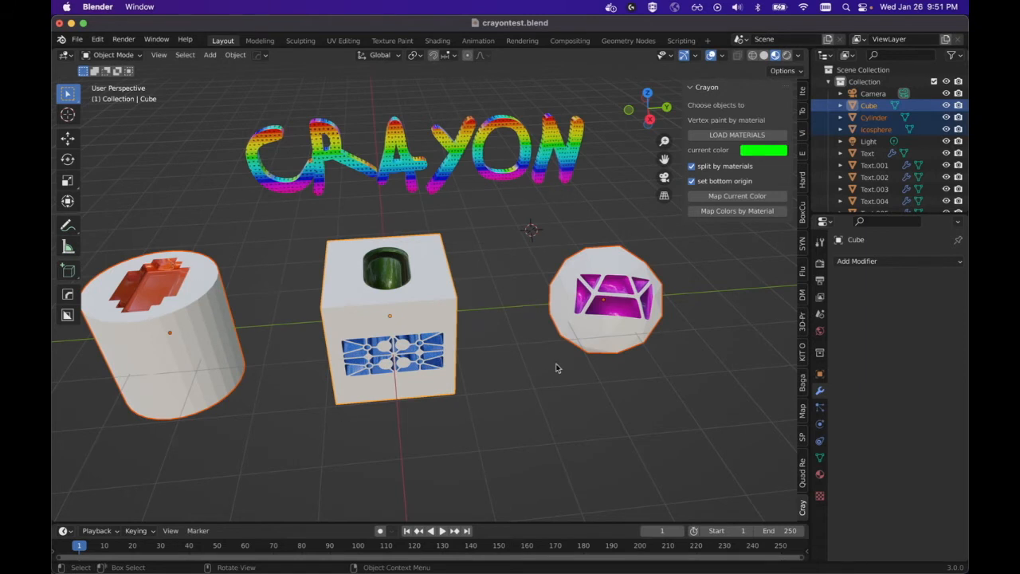
click(726, 137)
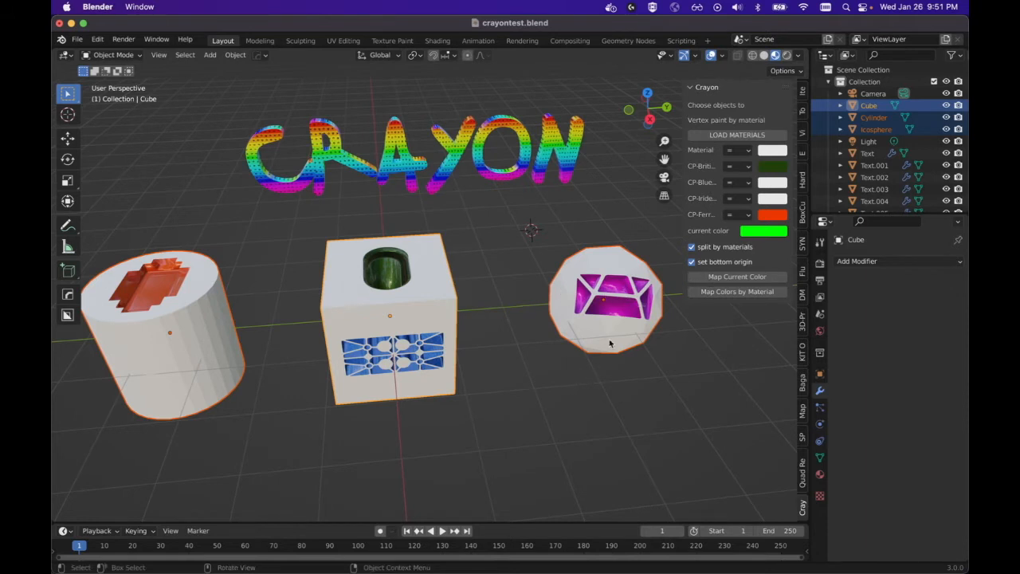
Examine the material slots and surface shader settings of the icosphere and the cube.
click(819, 474)
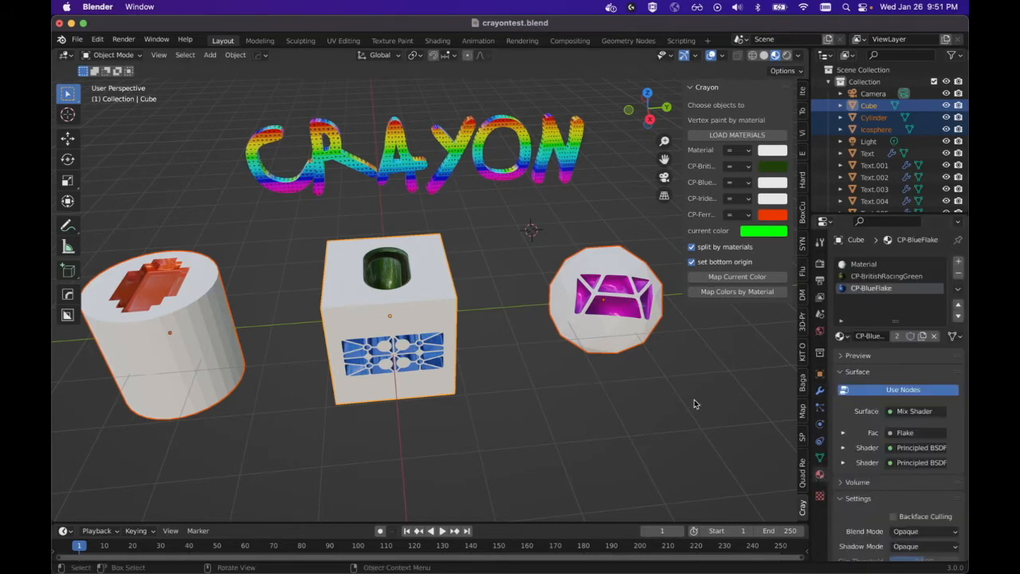
click(616, 338)
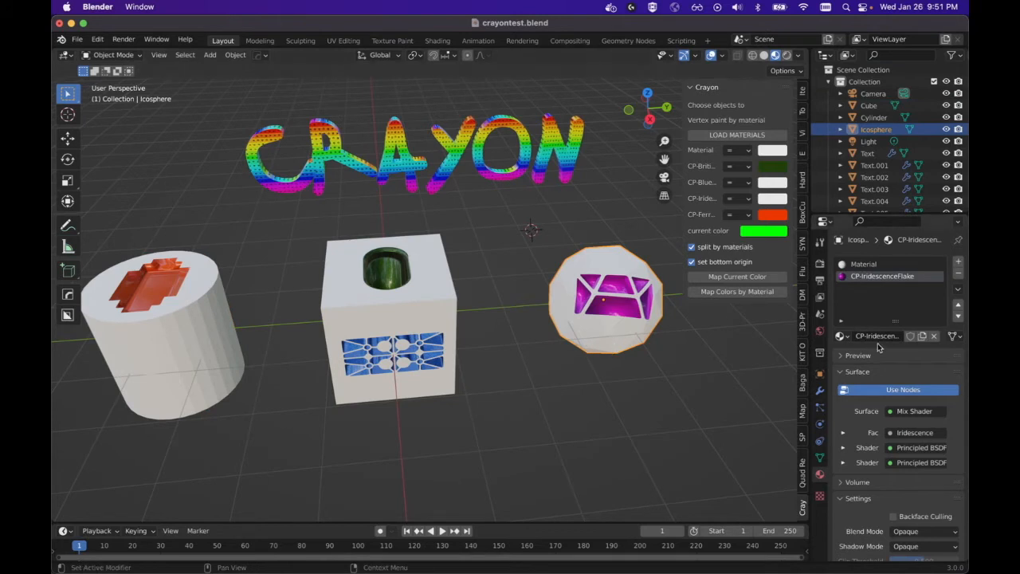
scroll(879, 377, down, 3)
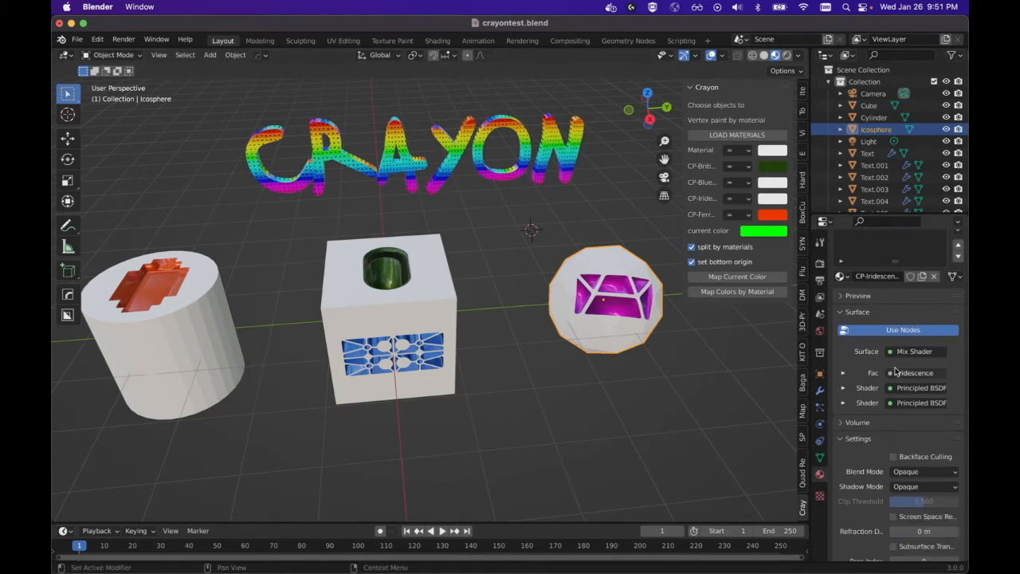
click(390, 312)
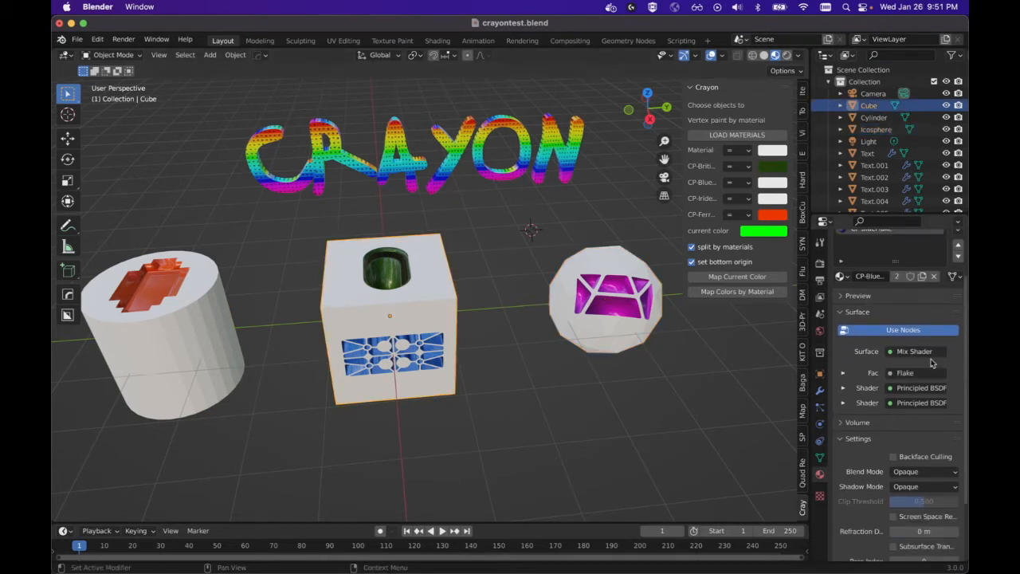
Examine the shader settings of the cube's CP-BlueFlake and CP-BritishRacingGreen materials, including the base color.
scroll(897, 359, down, 4)
scroll(898, 355, up, 5)
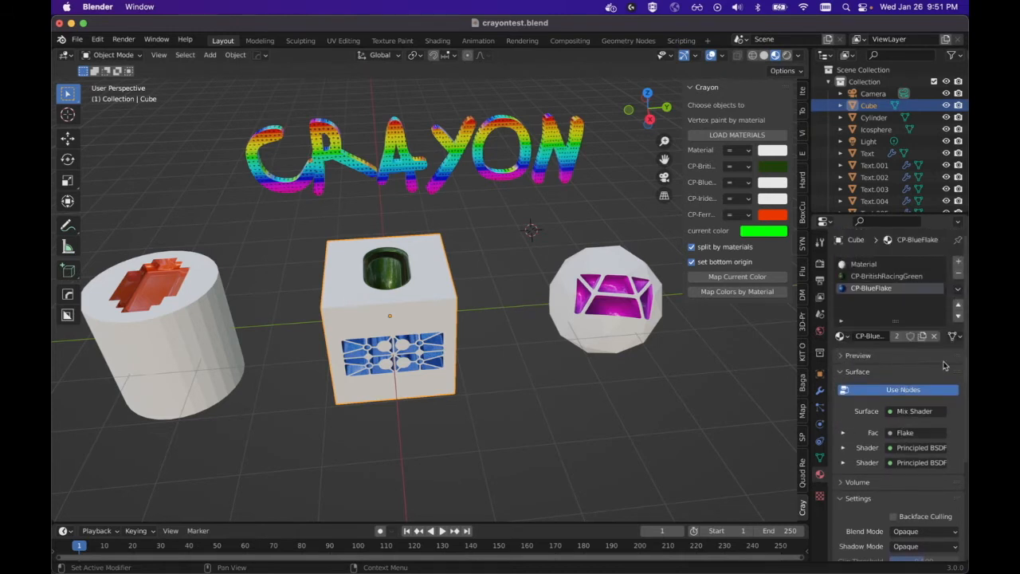
click(882, 276)
scroll(911, 423, down, 2)
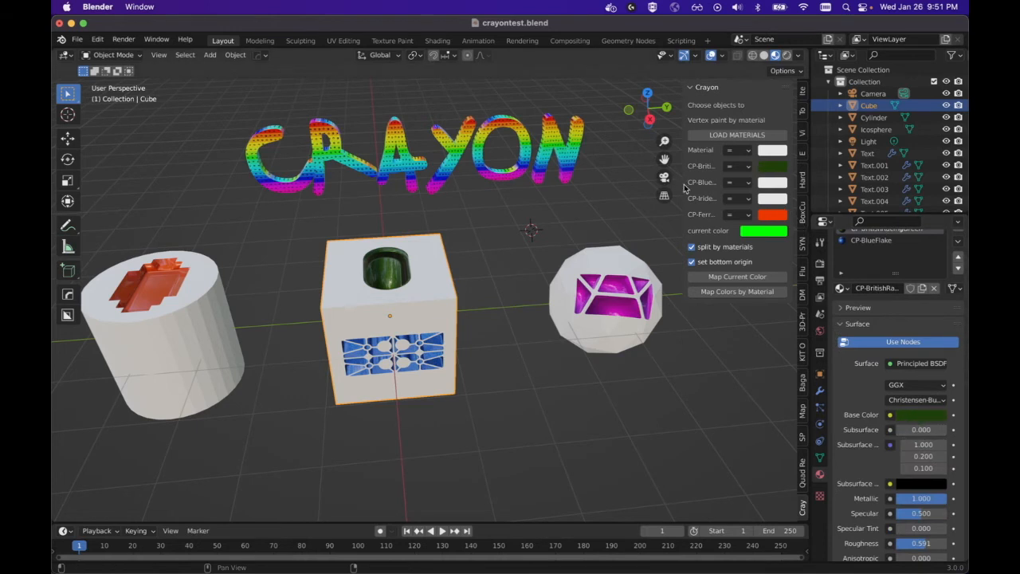
mouse_move(683, 182)
mouse_down()
mouse_move(532, 183)
mouse_move(684, 182)
mouse_up()
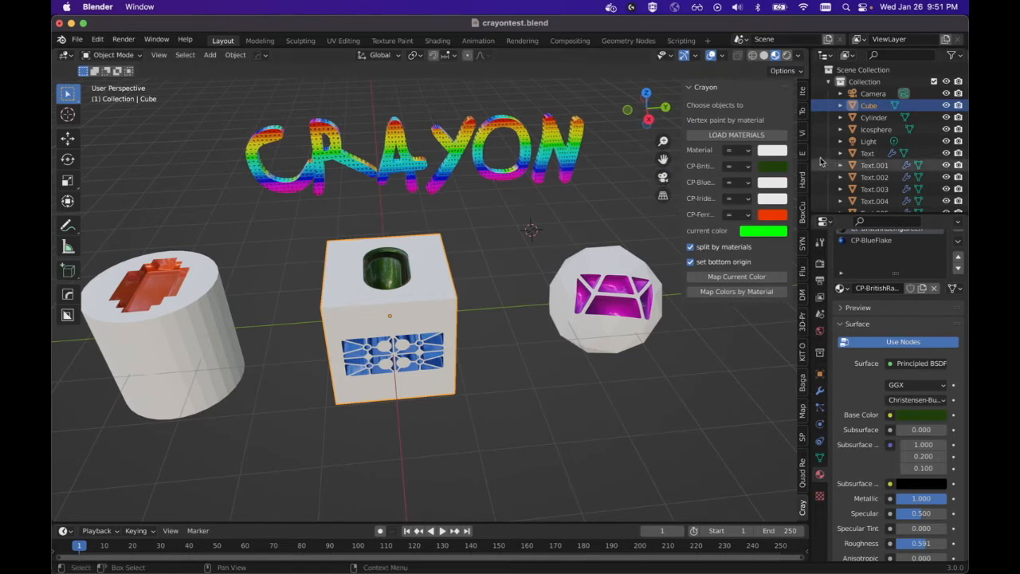
Set the Crayon color of the blue flake material to blue and that of the iridescent material to magenta-purple.
click(771, 185)
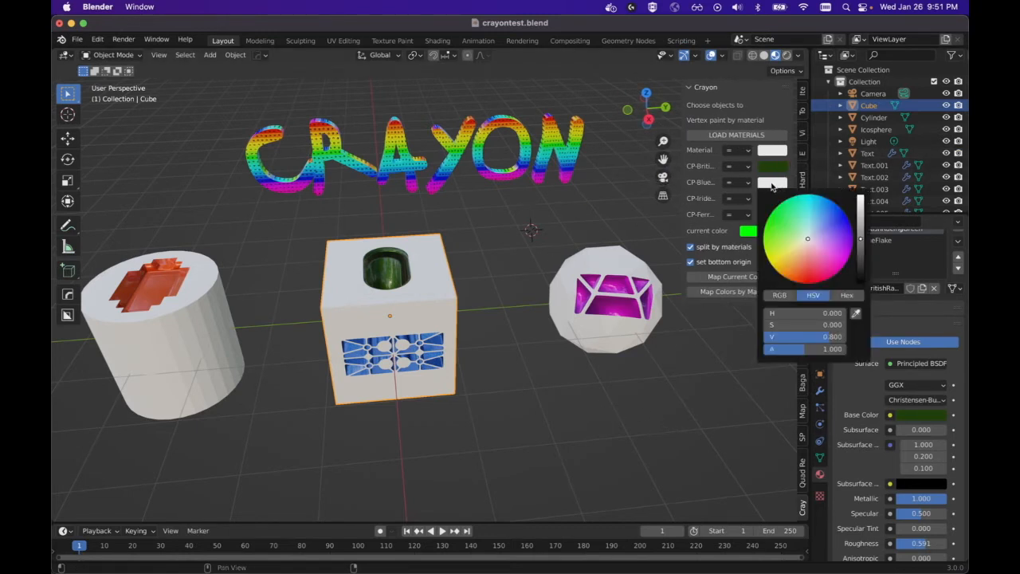
drag(799, 217, 849, 221)
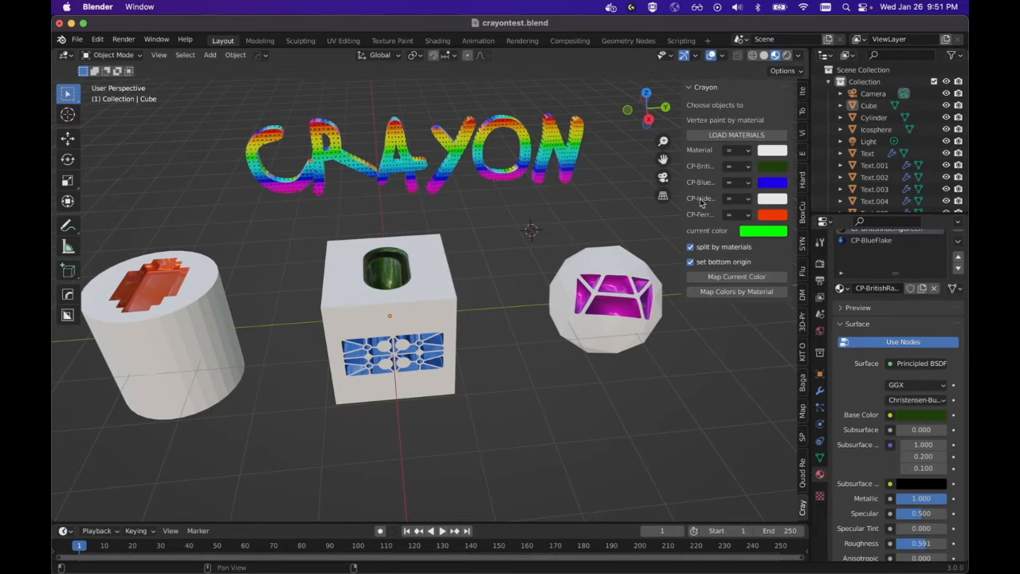
click(772, 199)
drag(819, 243, 837, 226)
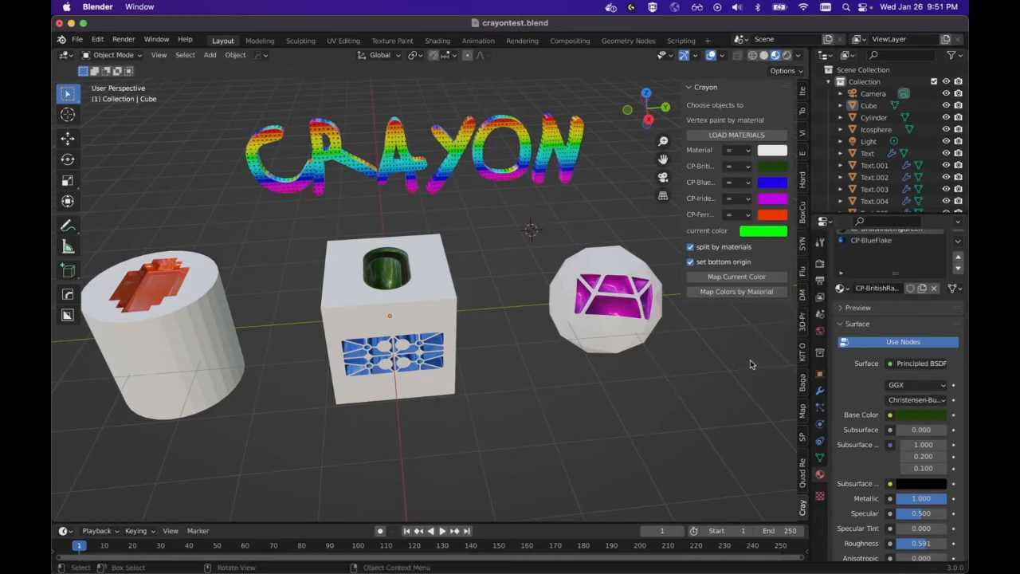
Map colors by material onto the cylinder, cube and icosphere together, and show the result in Solid viewport shading.
drag(124, 275, 682, 408)
click(737, 292)
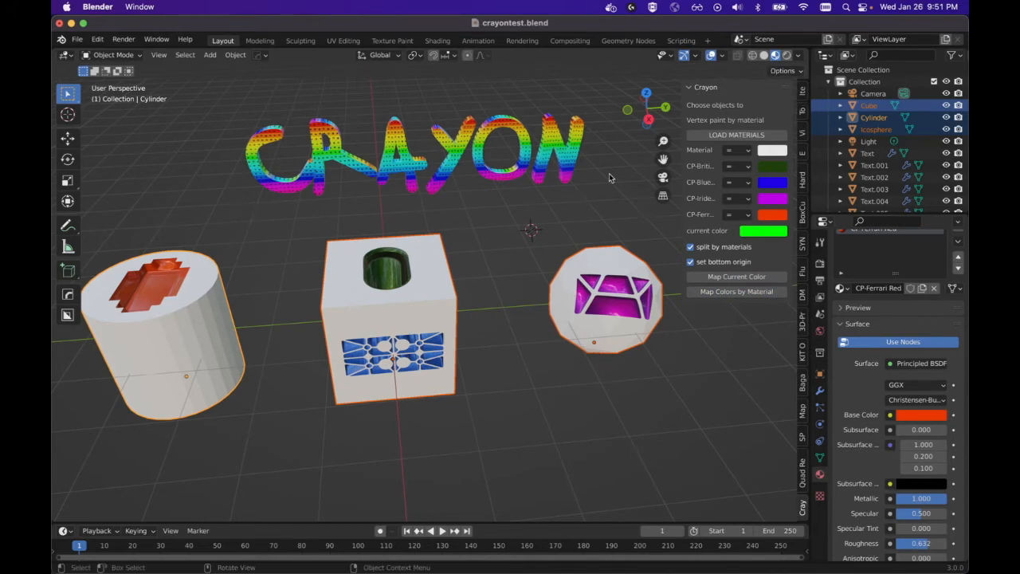
click(764, 55)
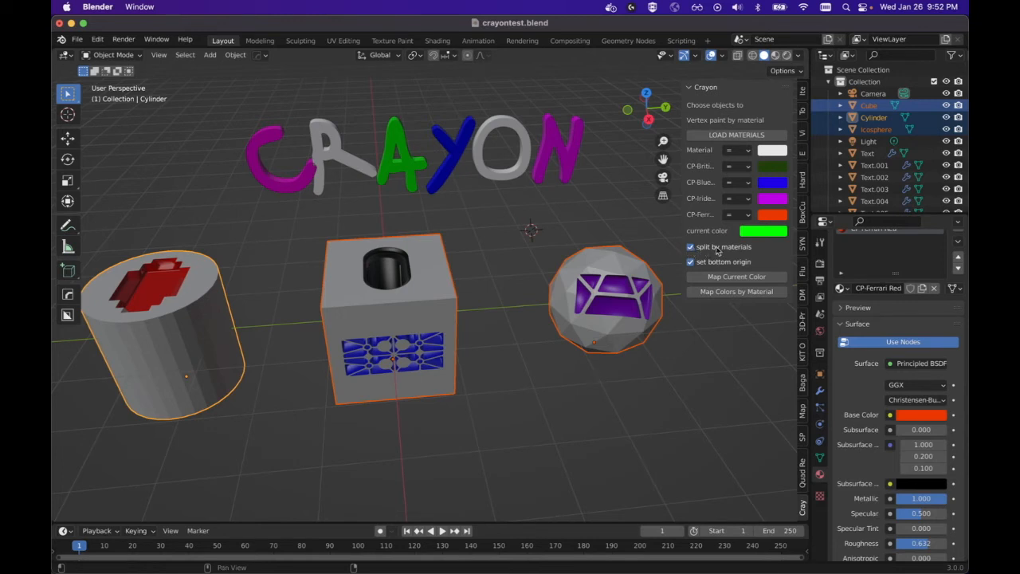
Separate the cube's entire mesh by loose parts in Edit Mode and return to Object Mode.
click(415, 310)
key(Tab)
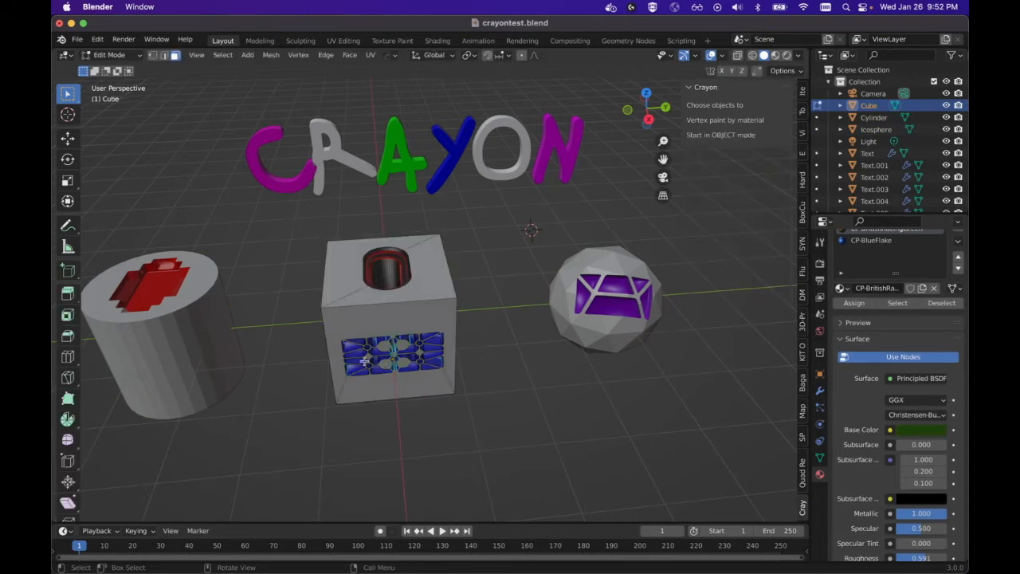
middle_drag(500, 360, 498, 347)
key(a)
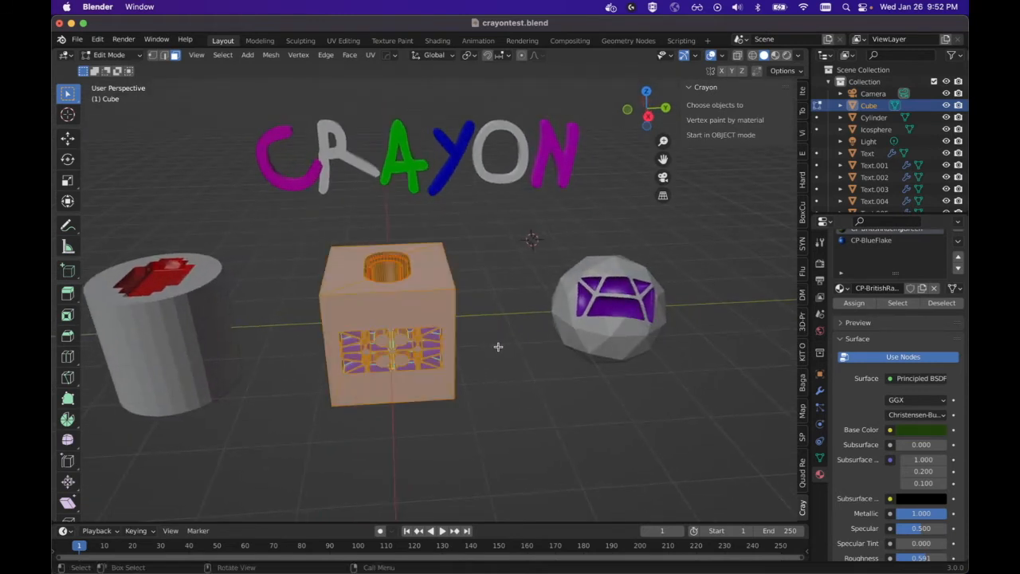
key(p)
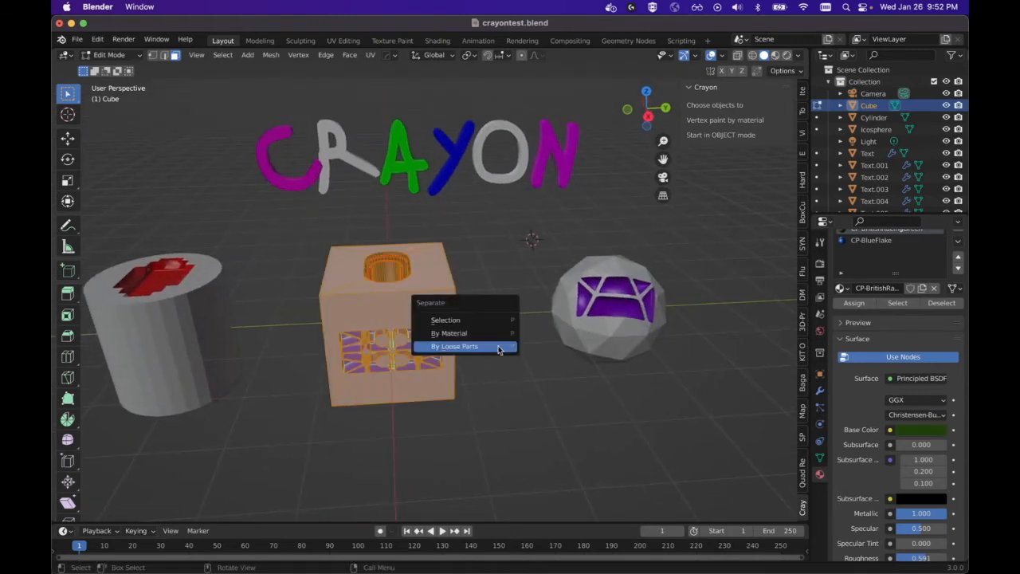
click(495, 346)
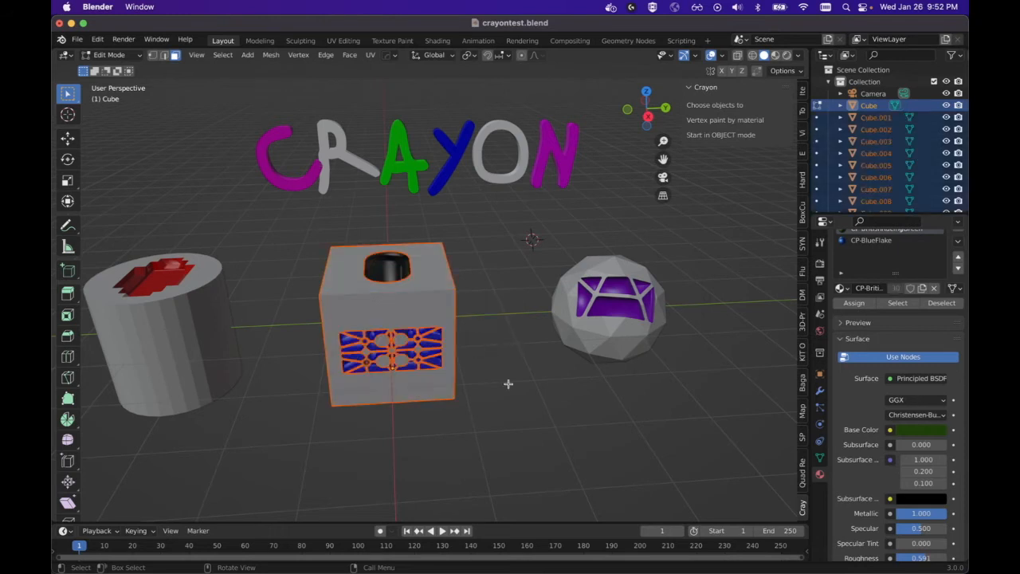
key(Tab)
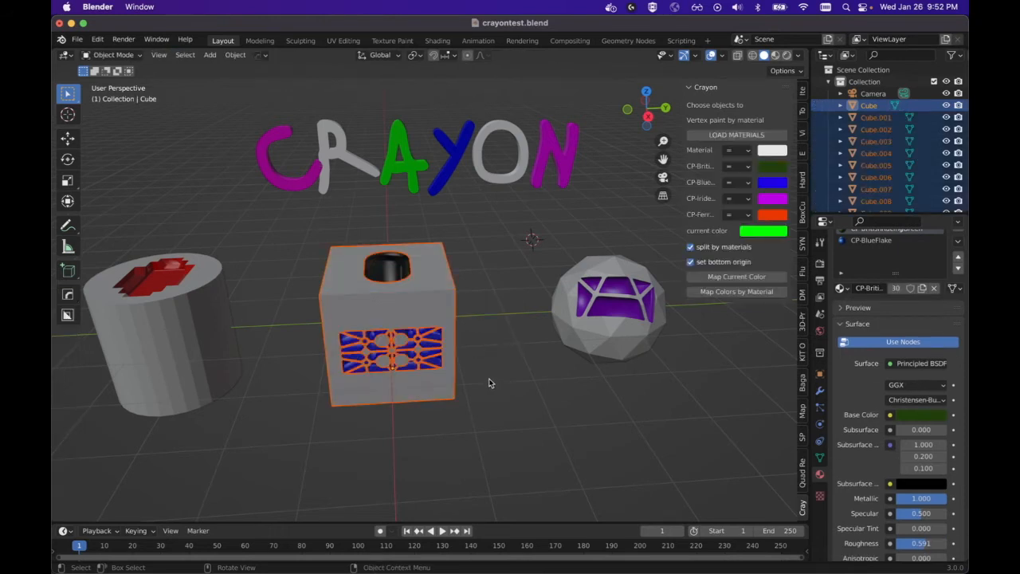
Try moving the separated lining of the top hole out of the cube and cancel the move.
click(431, 348)
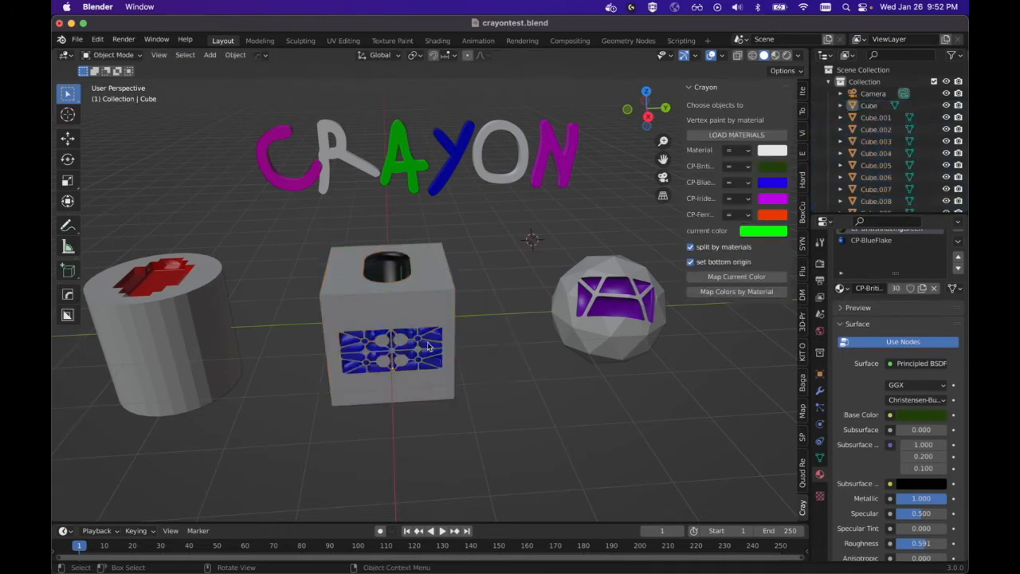
click(381, 273)
key(g)
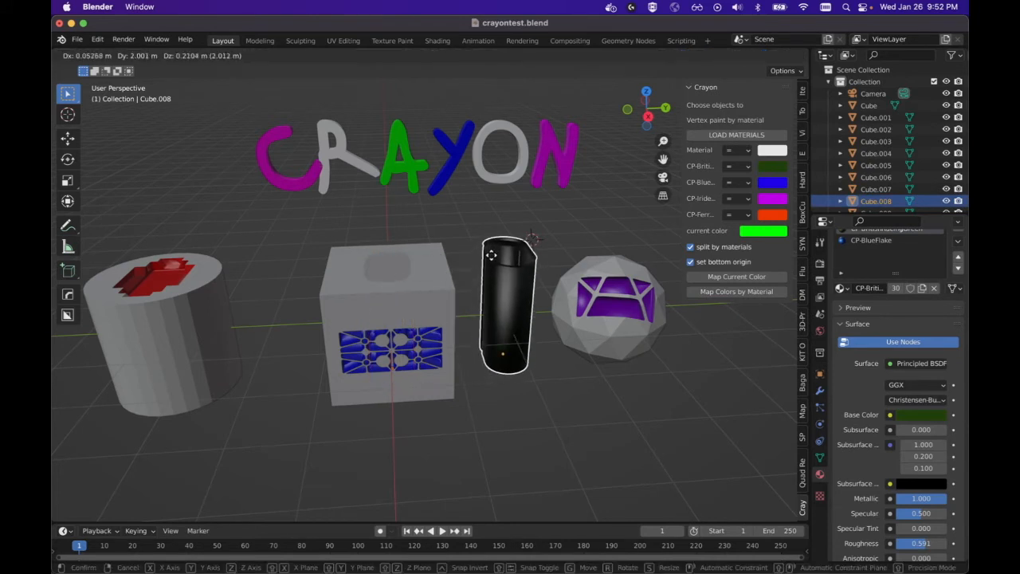
right_click(501, 263)
Check the separated pieces of the cube's front pattern one by one and inspect the objects from above and below.
click(430, 349)
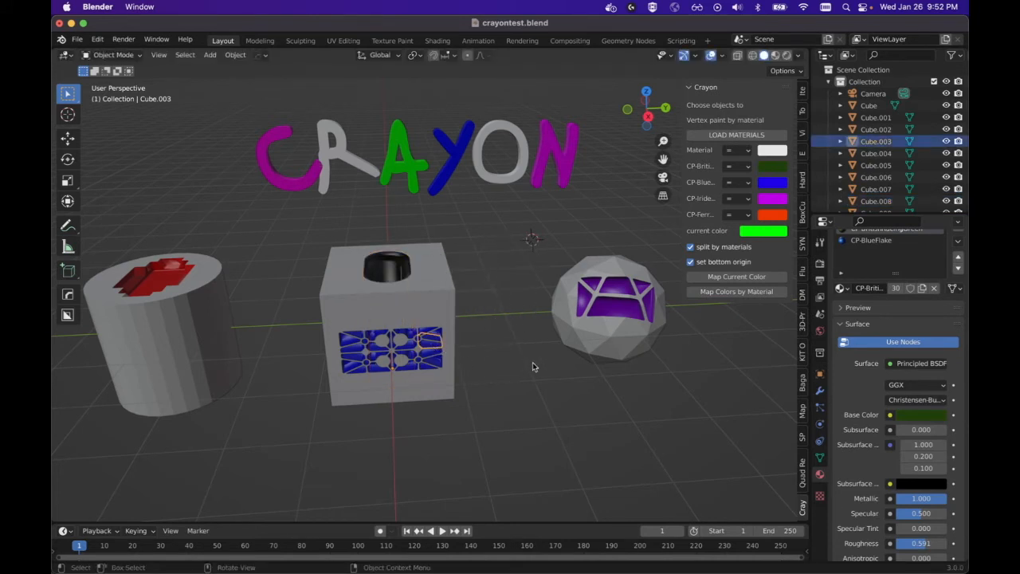
click(352, 351)
click(348, 339)
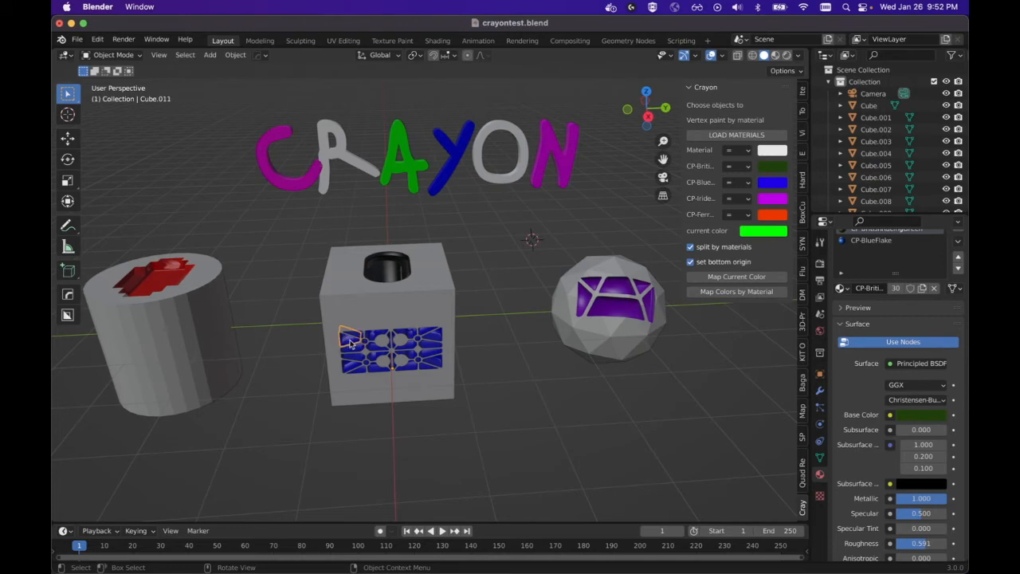
click(351, 363)
click(356, 357)
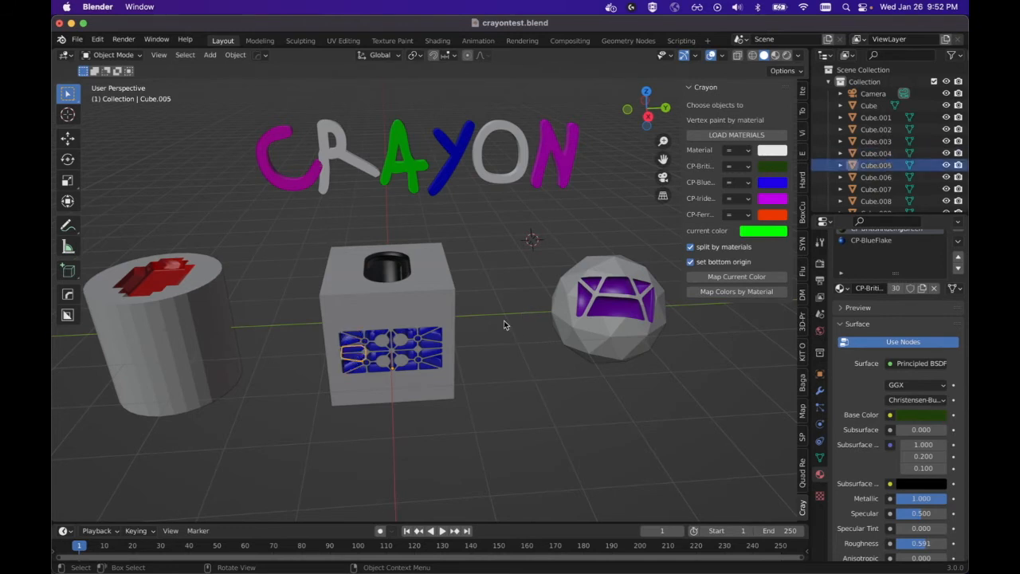
click(508, 325)
middle_drag(507, 325, 467, 328)
click(388, 279)
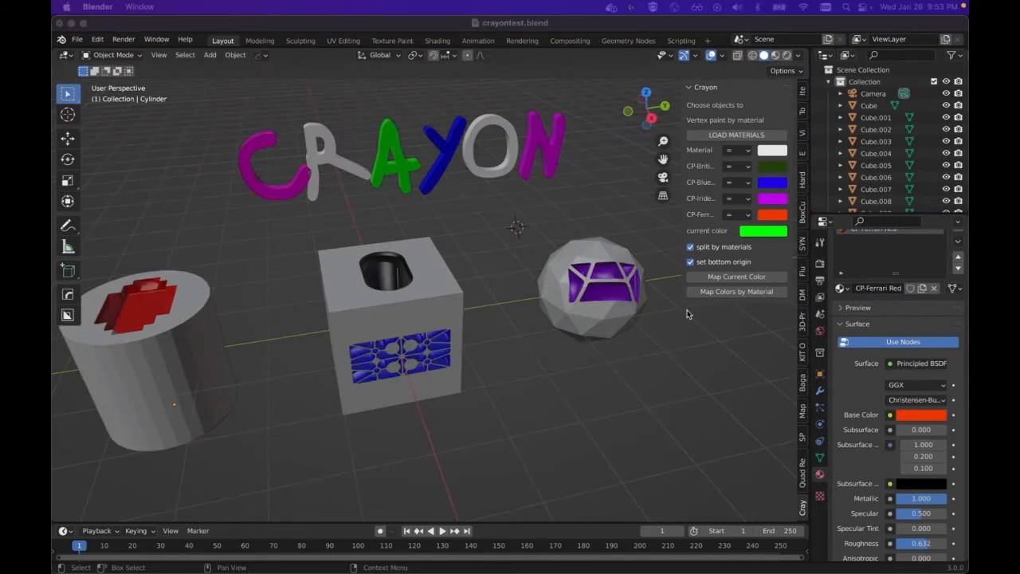
middle_drag(452, 363, 143, 464)
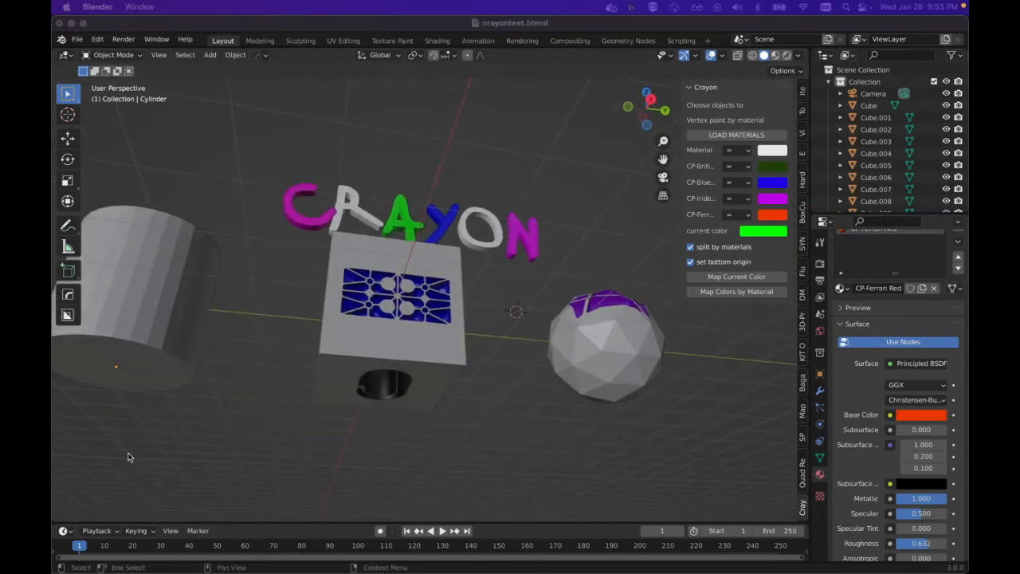
middle_drag(478, 405, 469, 483)
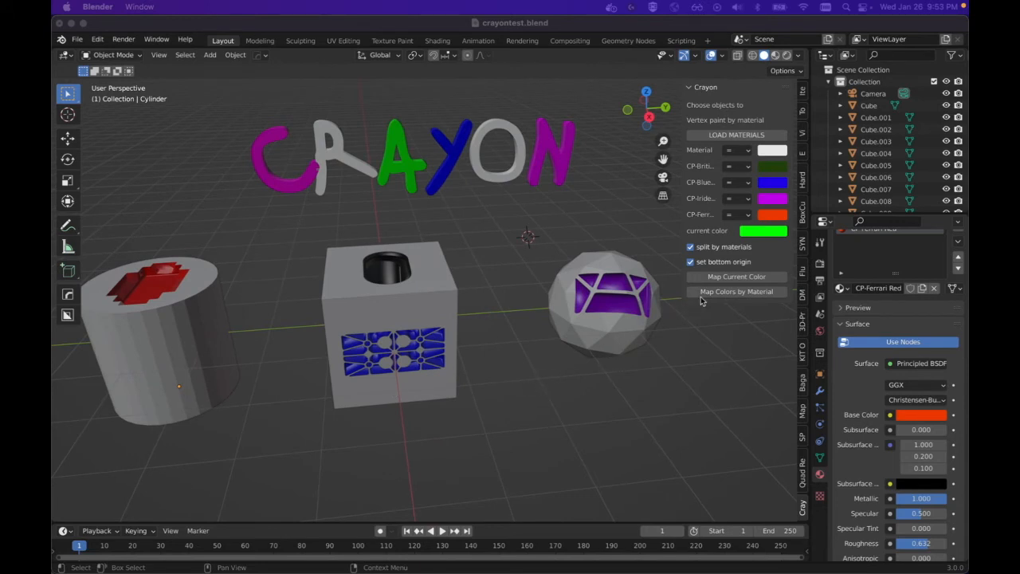
Turn off the split by materials and set bottom origin options in the Crayon add-on.
click(692, 264)
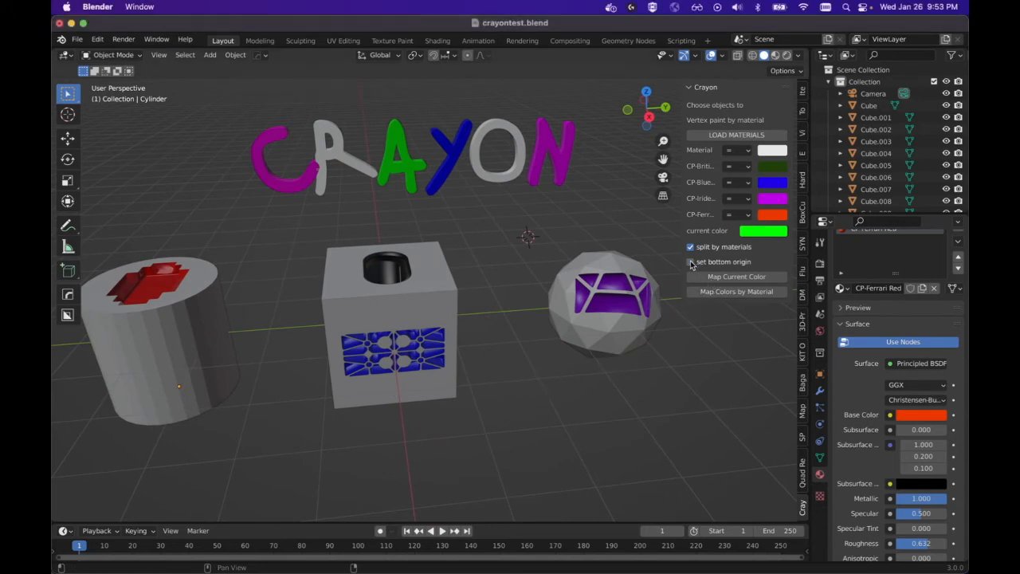
click(691, 261)
click(691, 248)
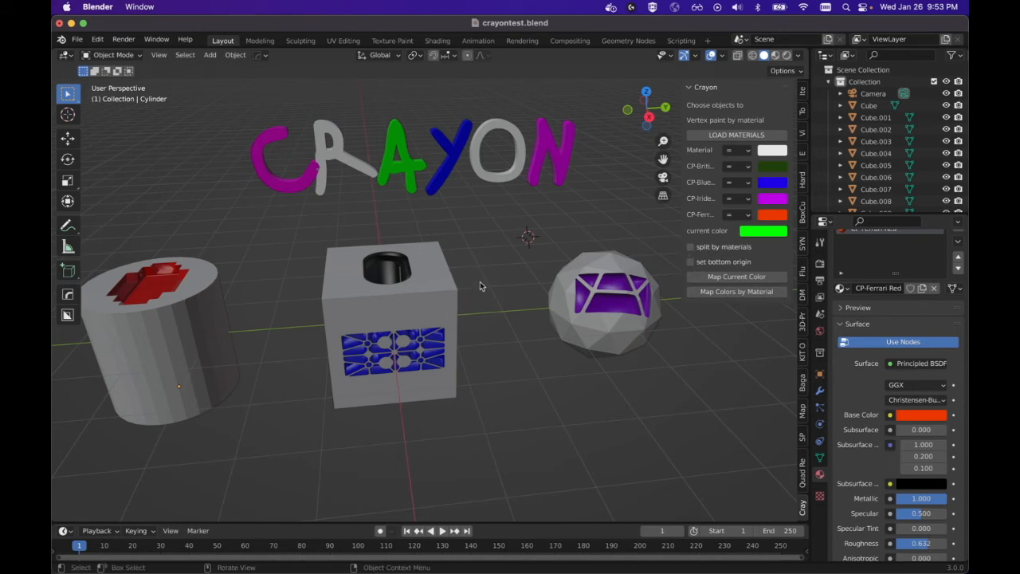
middle_drag(476, 286, 480, 325)
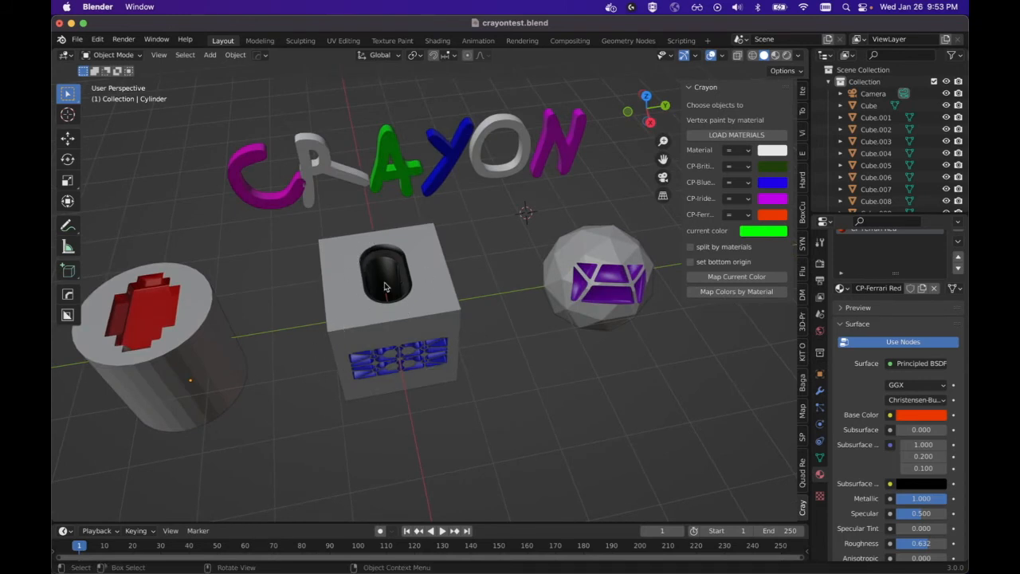
middle_drag(478, 273, 503, 267)
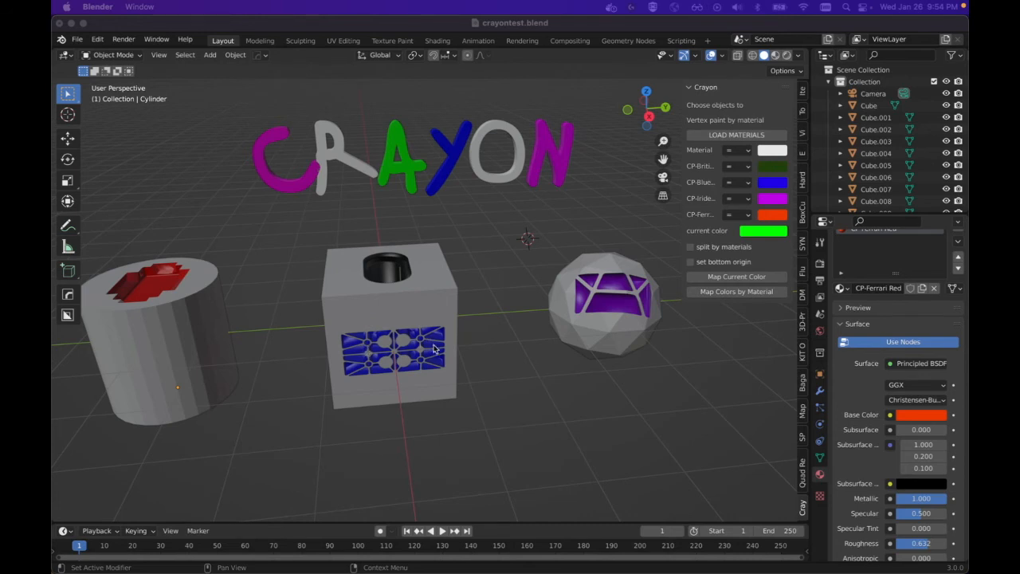
Set the CP-BritishRacingGreen color preset to White and map colors by material onto the lining of the cube's top hole.
click(391, 273)
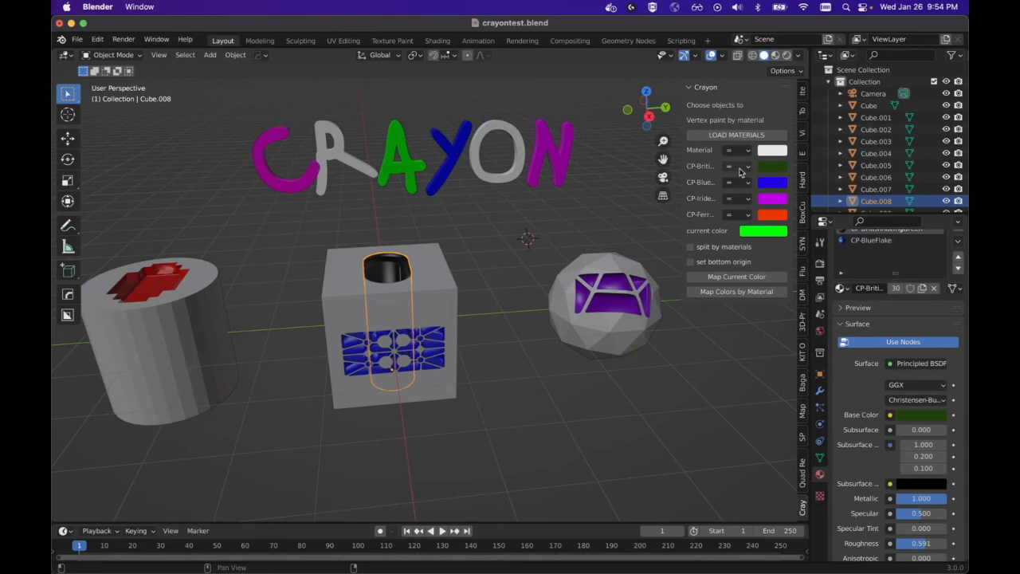
click(744, 169)
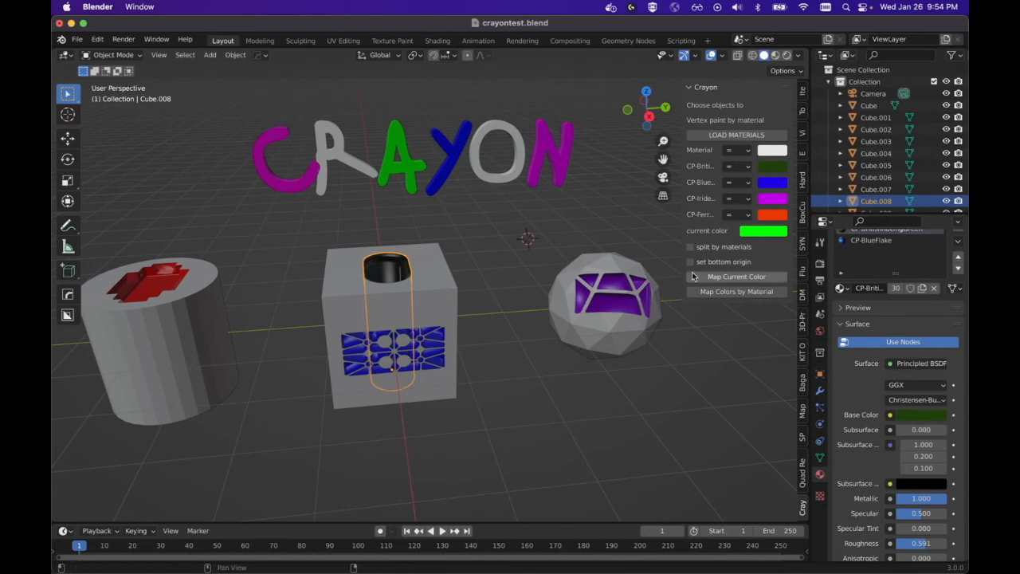
click(744, 167)
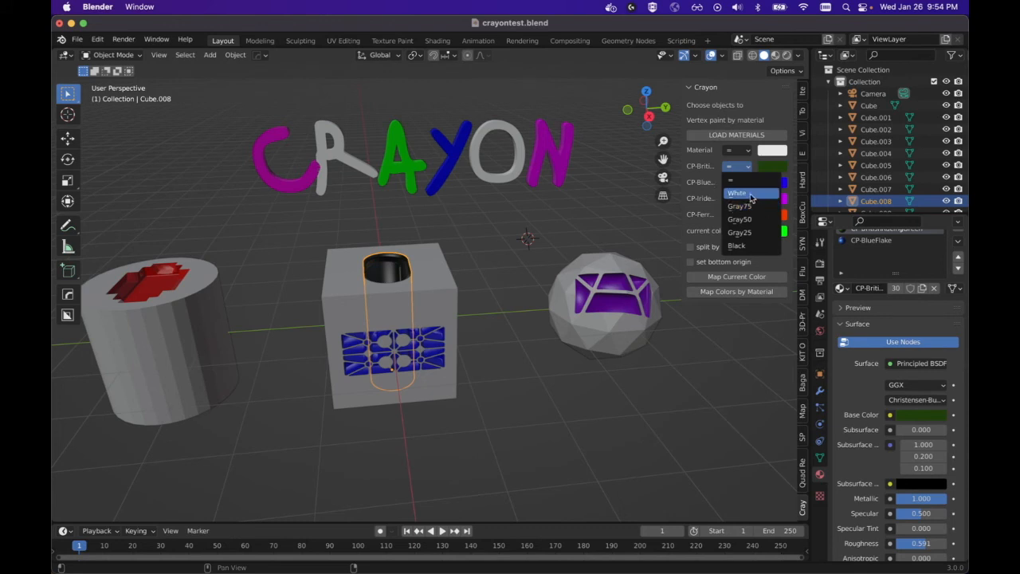
click(750, 194)
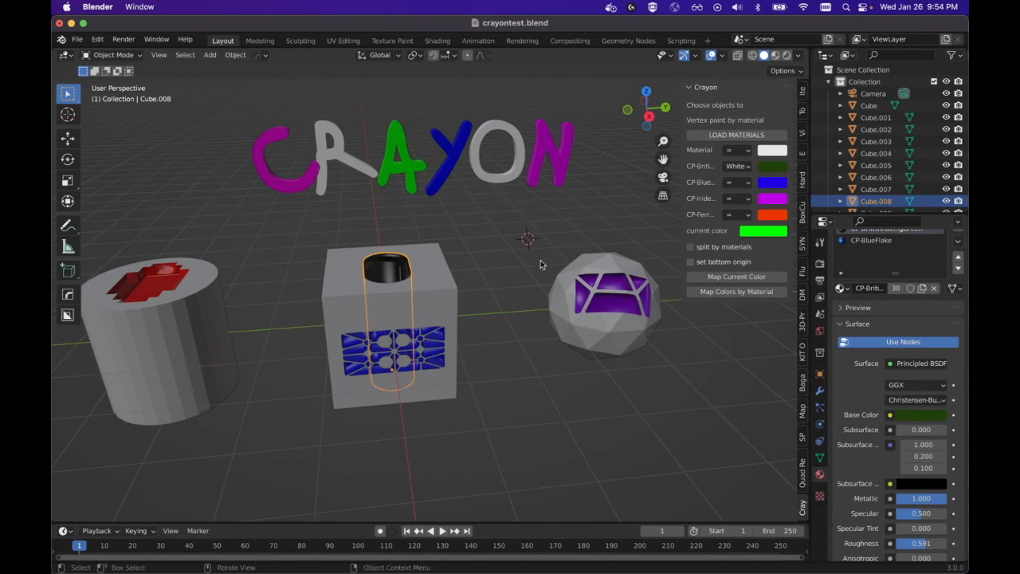
click(754, 292)
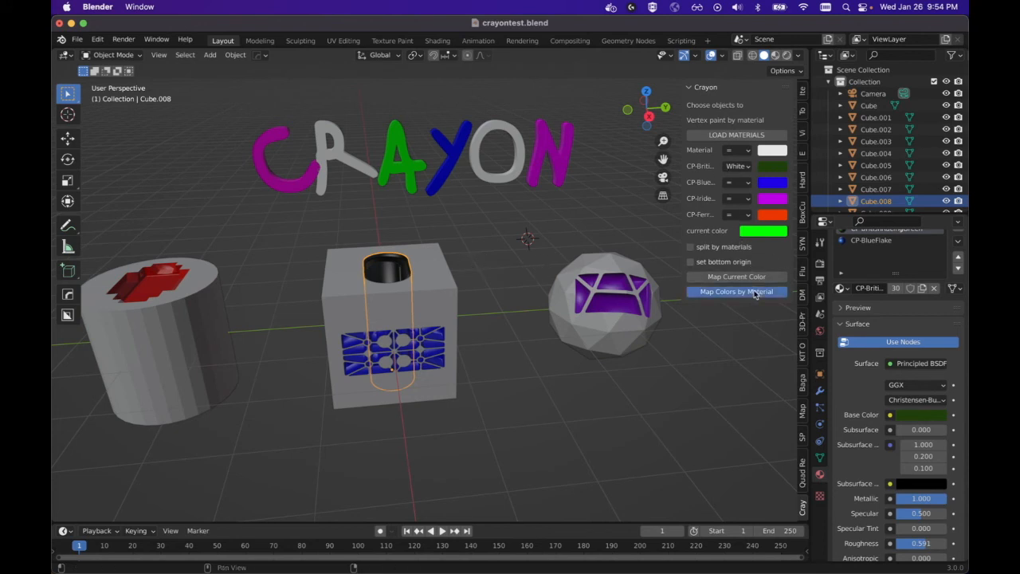
click(528, 251)
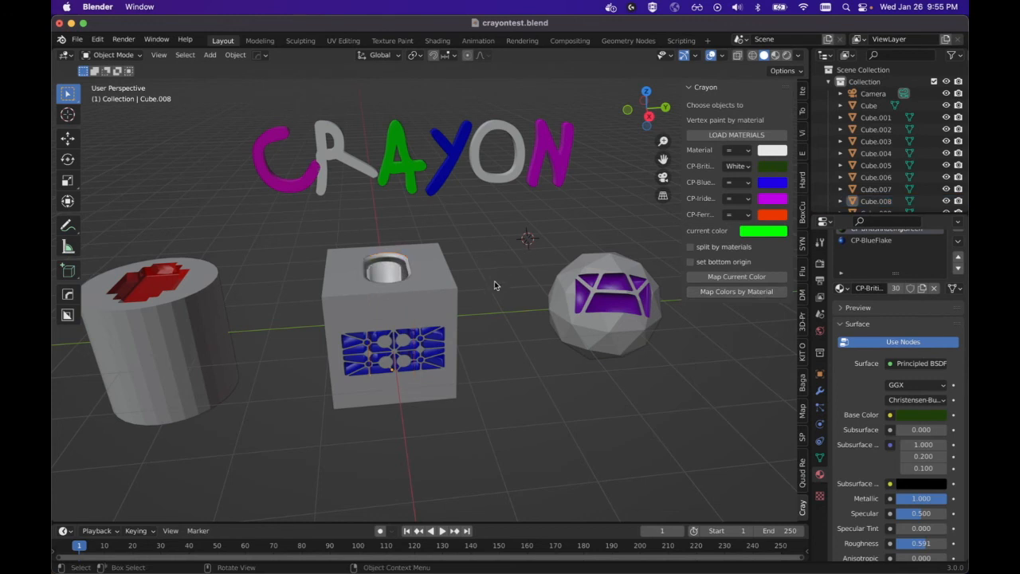
click(450, 290)
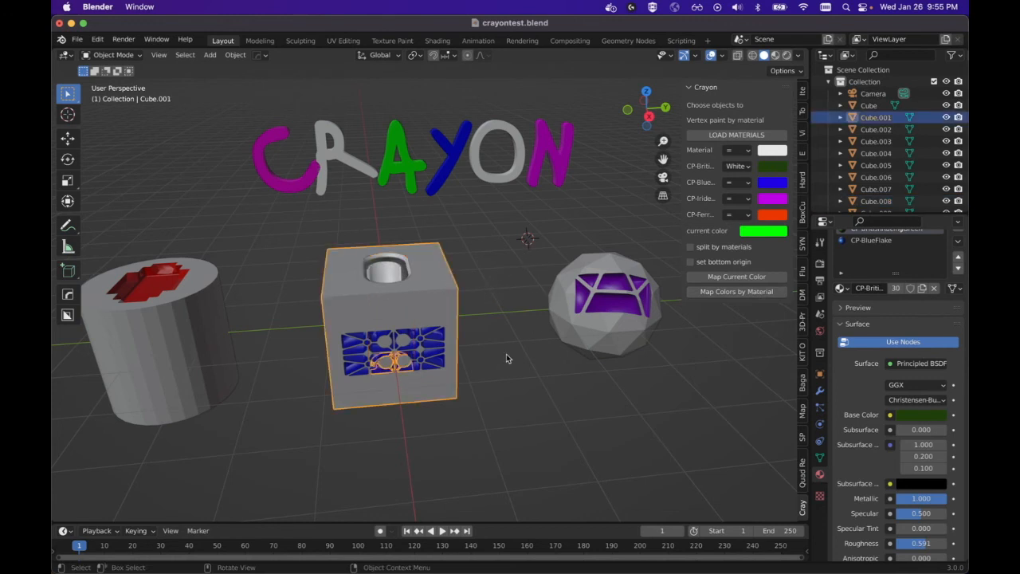
click(299, 334)
mouse_move(567, 357)
middle_down()
mouse_move(533, 327)
mouse_move(561, 362)
middle_up()
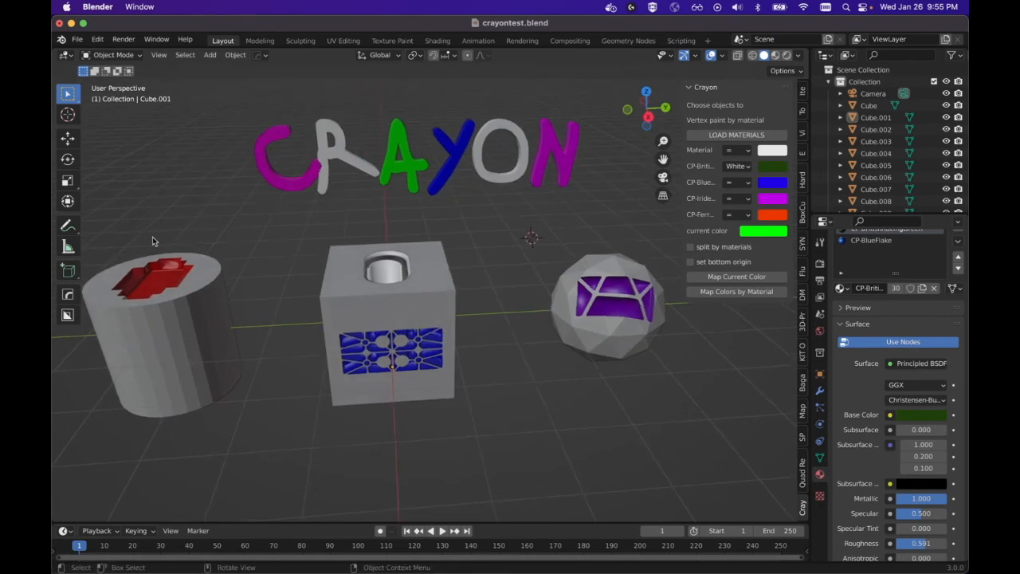
Switch to Material Preview shading and box-select all three shapes together, the icosphere alone and finally the cylinder alone.
click(775, 55)
drag(130, 245, 646, 390)
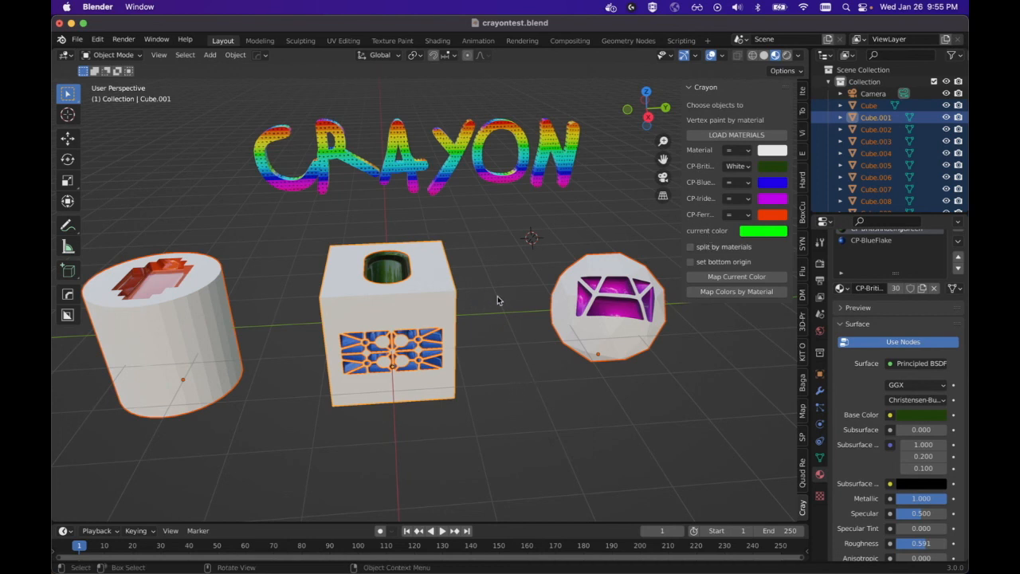
click(512, 337)
key(b)
drag(548, 255, 671, 383)
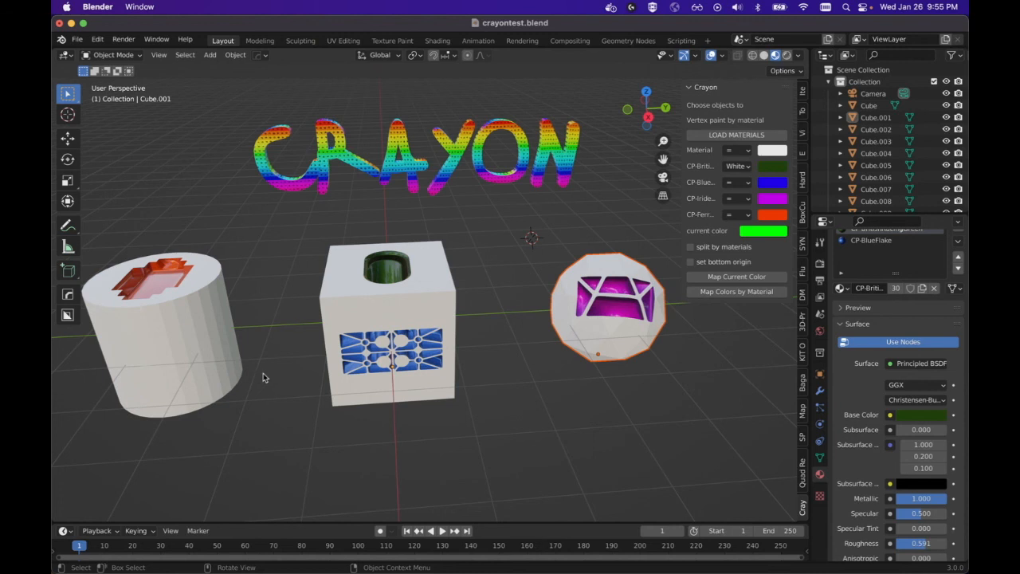
drag(104, 248, 250, 425)
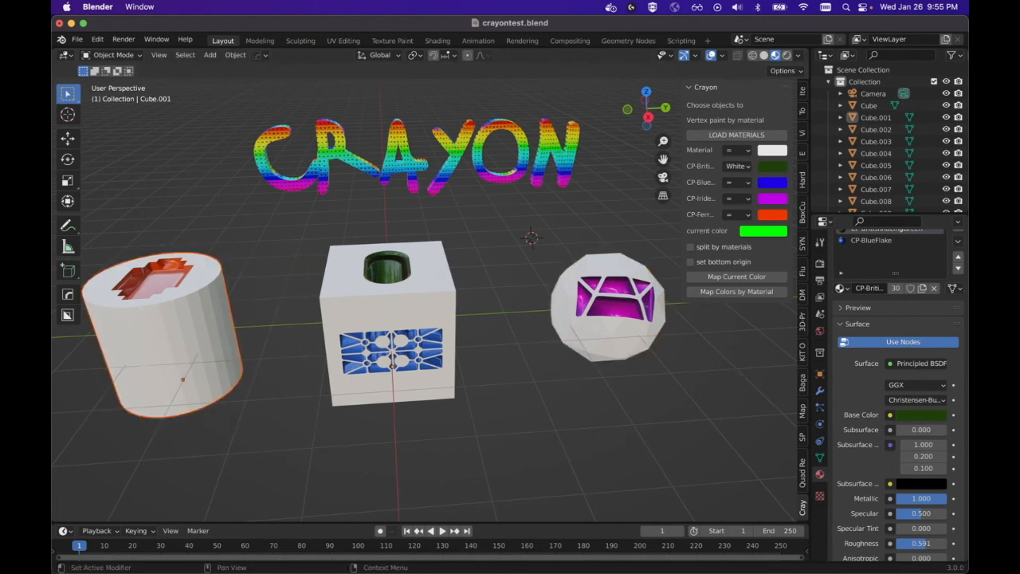